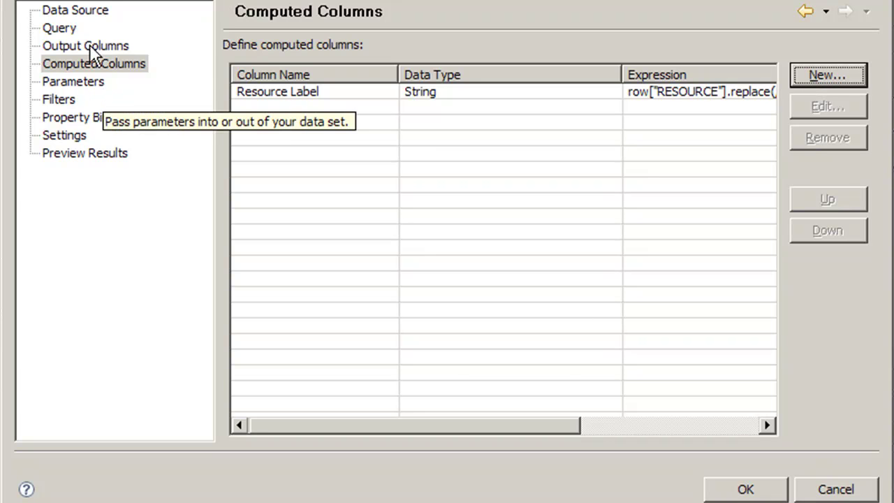
Give the RESOURCE output column the display name Resource Value and preview the data set's results
left_click(91, 47)
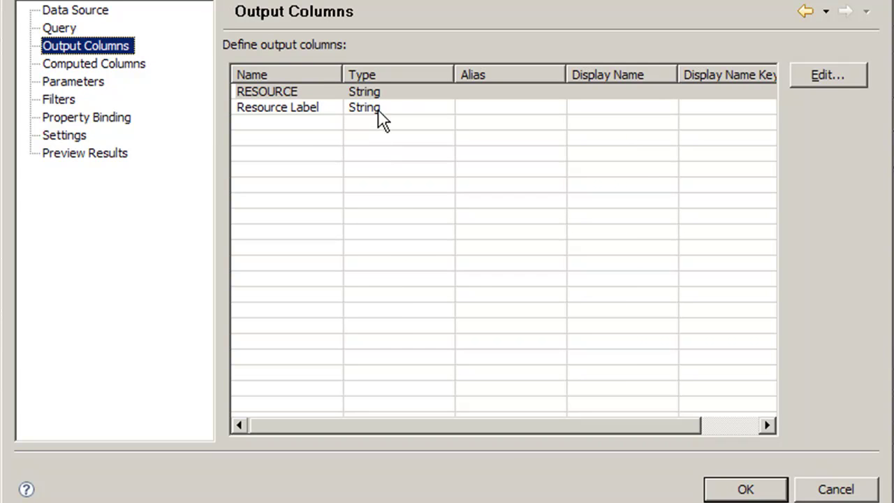
double_click(628, 91)
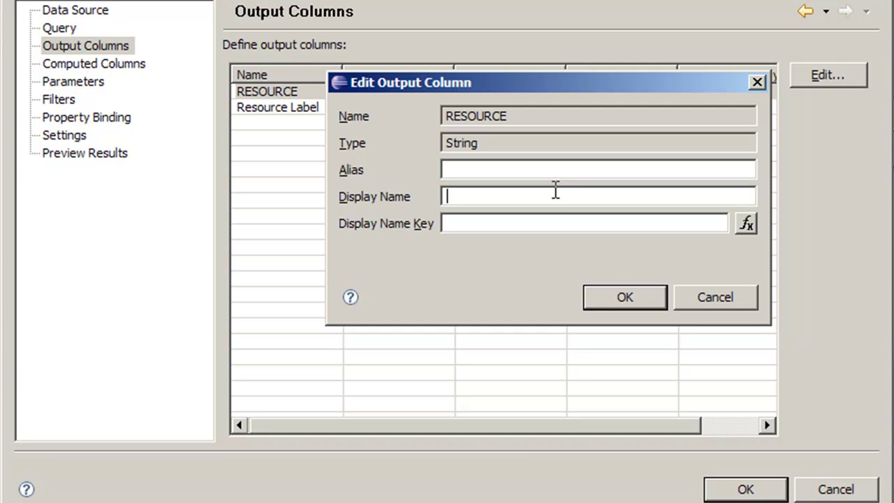
left_click(555, 190)
type("Resource")
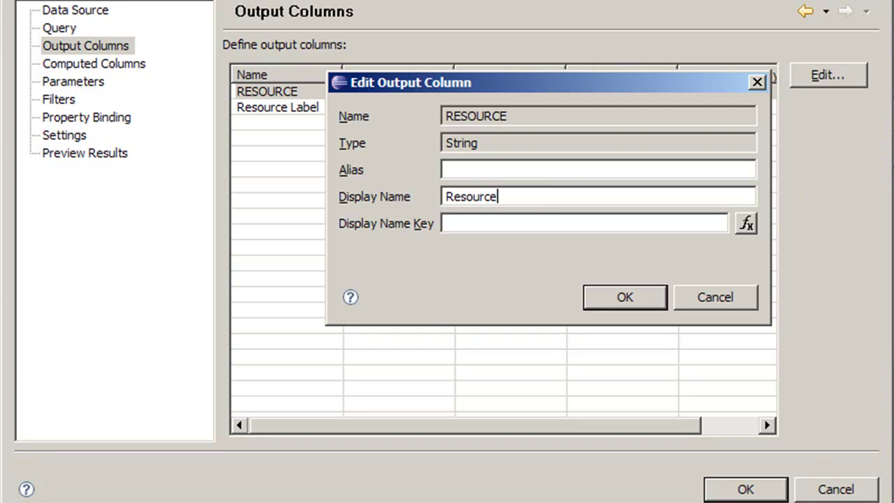
type(" Value")
left_click(592, 293)
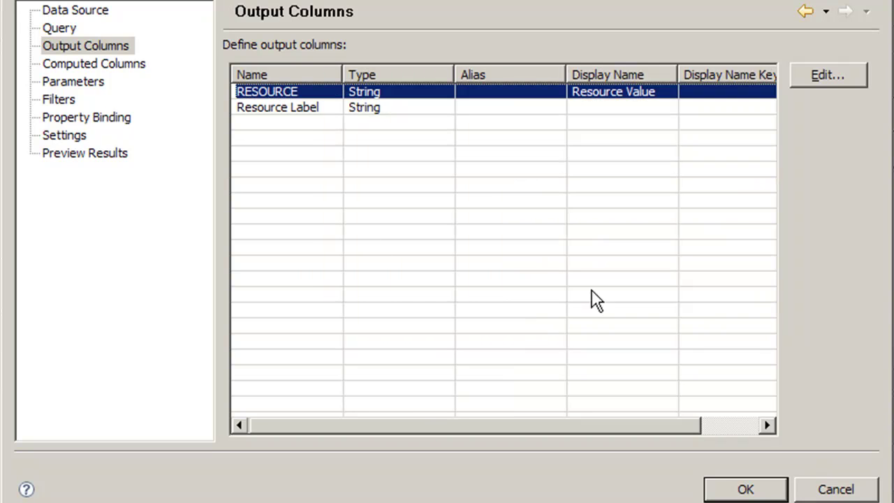
left_click(124, 156)
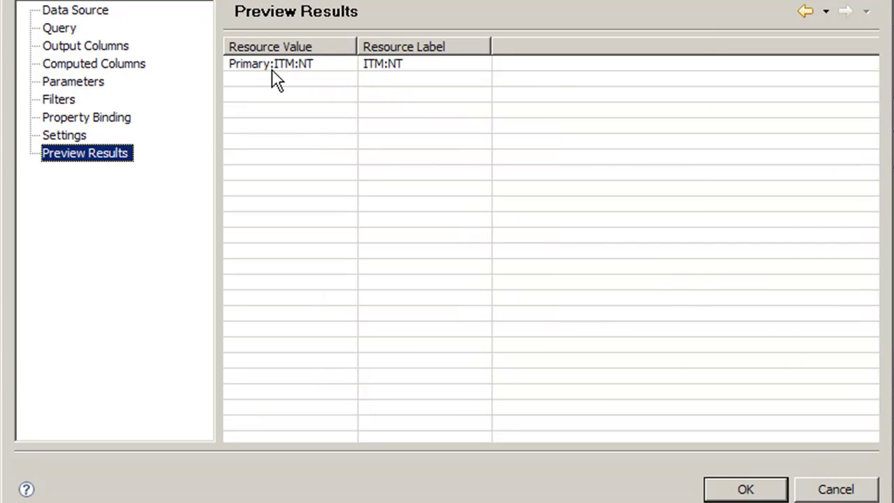
Append a second native JavaScript String replace call to the Resource Label computed column's expression
left_click(112, 64)
double_click(369, 93)
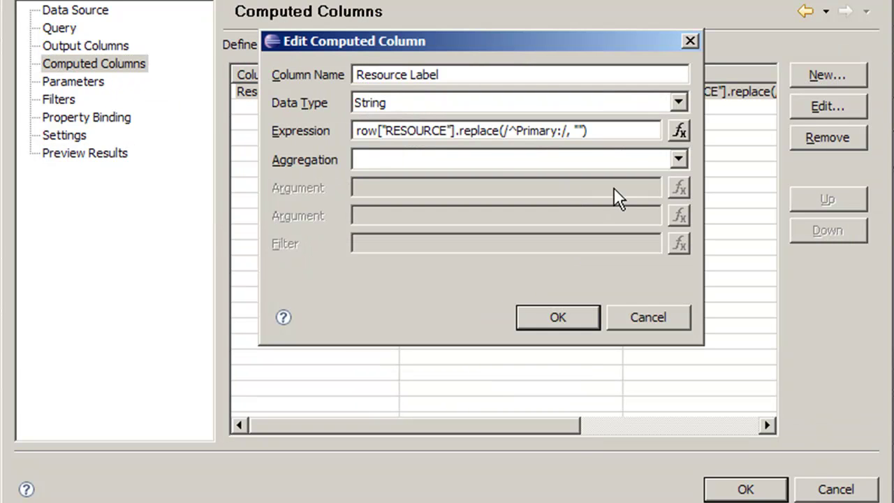
left_click(678, 133)
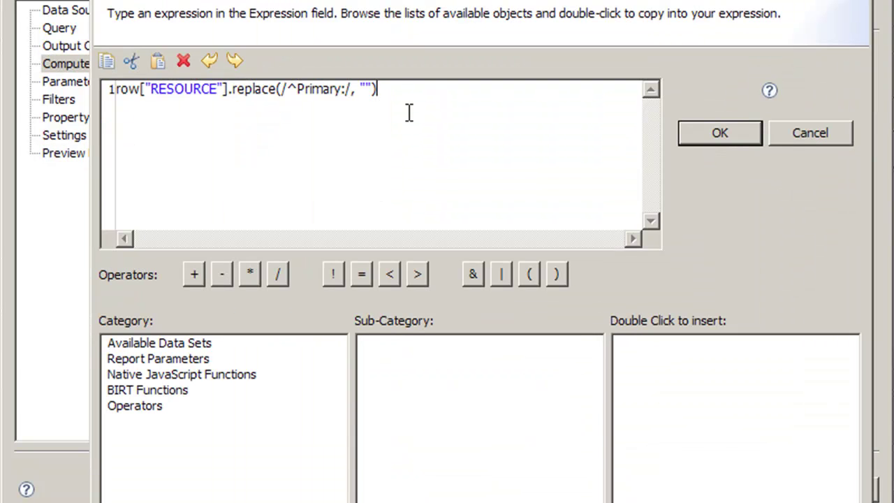
type(".")
left_click(183, 361)
left_click(168, 391)
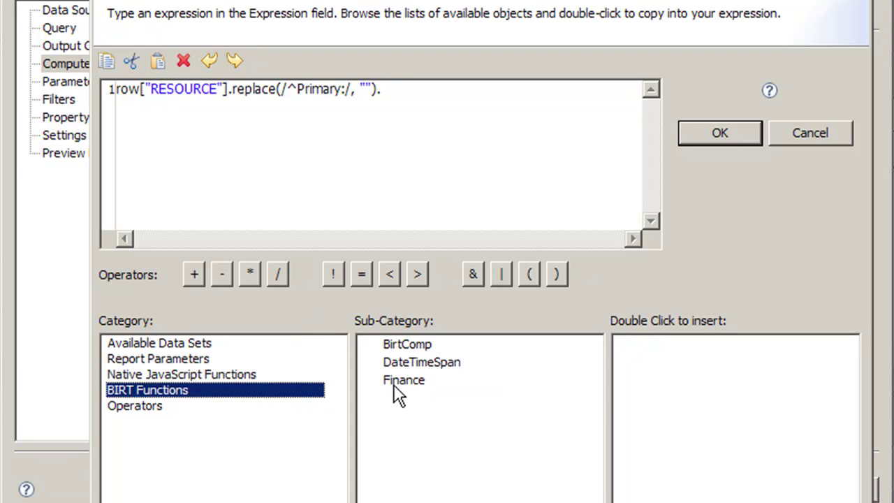
left_click(215, 376)
left_click(400, 488)
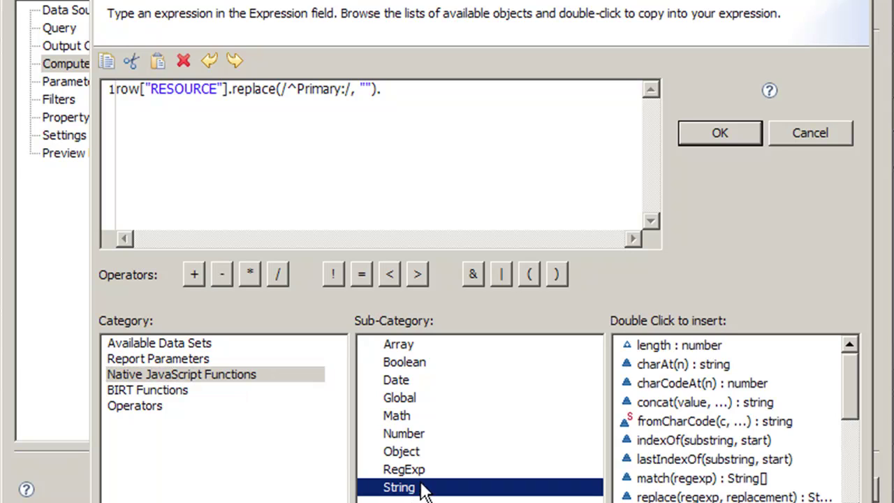
left_click_drag(848, 410, 855, 414)
double_click(752, 461)
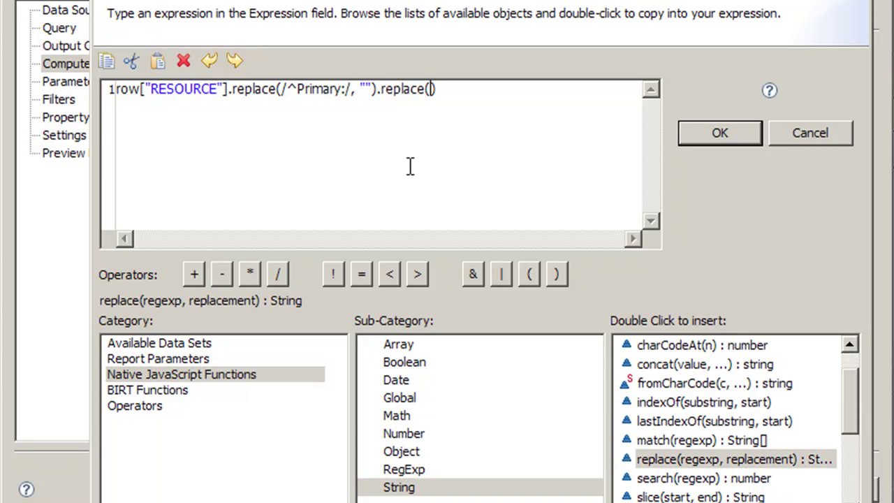
Fill the added replace call with the arguments /:.*$/, "" and save the Resource Label computed column
type("/")
type(":")
type(".*$/, \"\"")
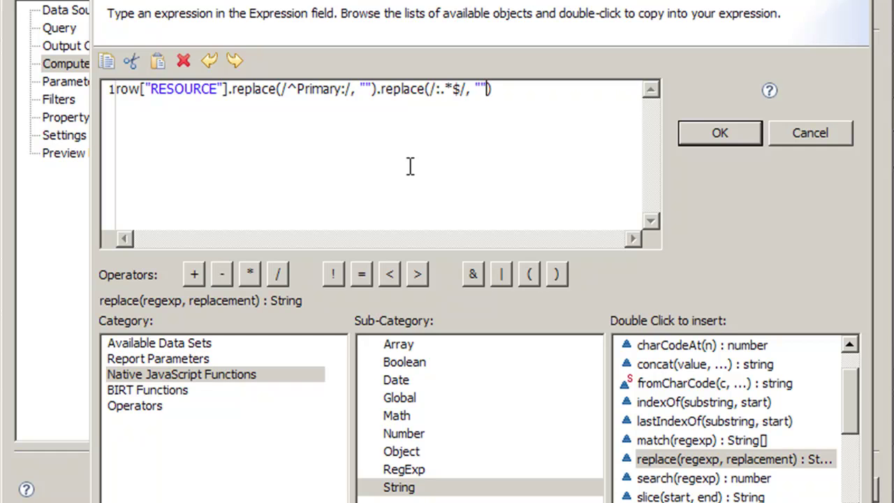
left_click(737, 133)
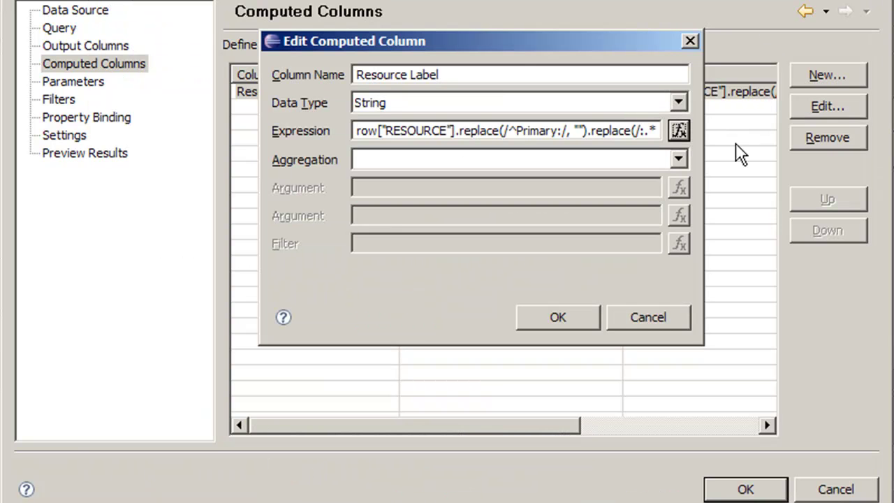
left_click(557, 318)
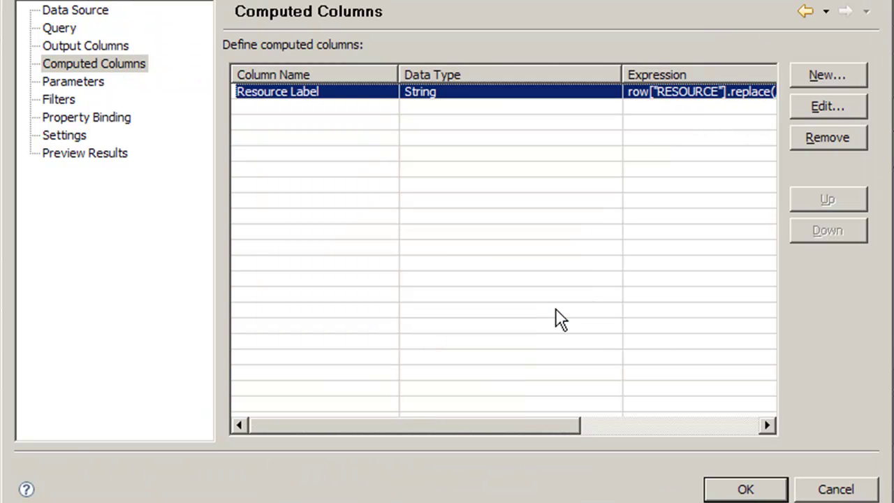
Preview the updated results, accept the data set changes and expand the Resources data set's columns
left_click(96, 164)
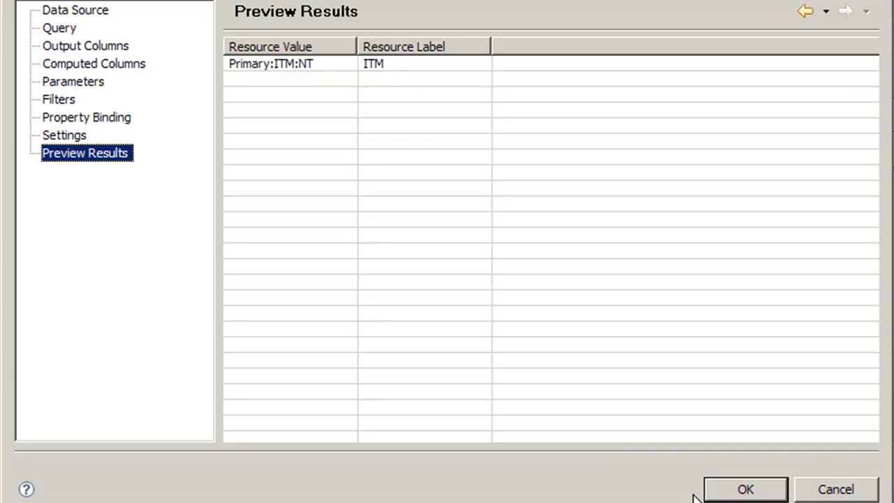
left_click(777, 488)
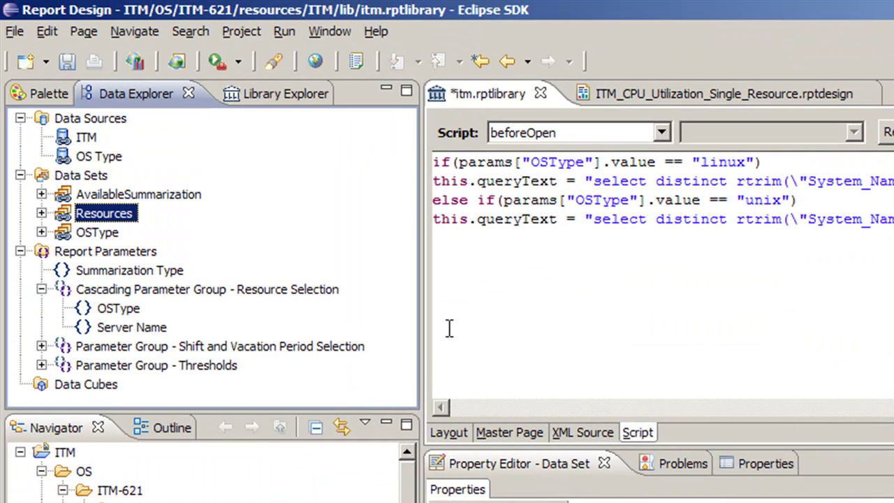
left_click(42, 214)
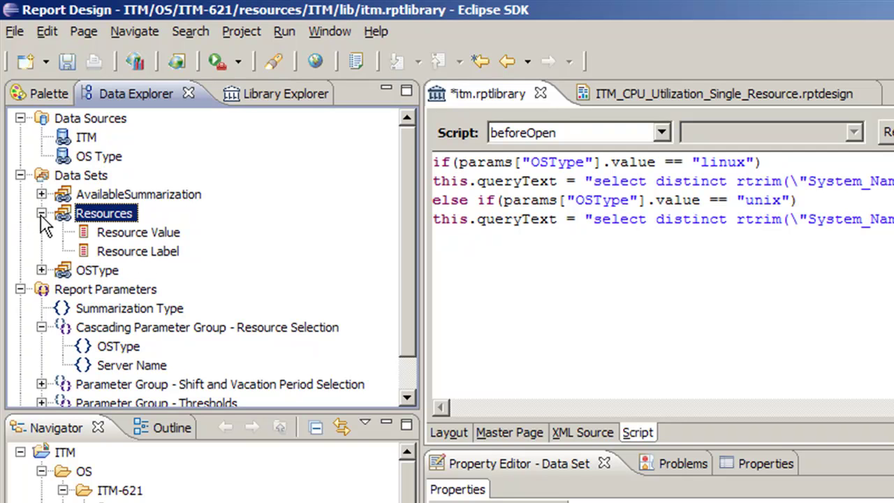
Open the Server Name entry of the Resource Selection cascading parameter for editing and choose Resources as its data set
double_click(149, 370)
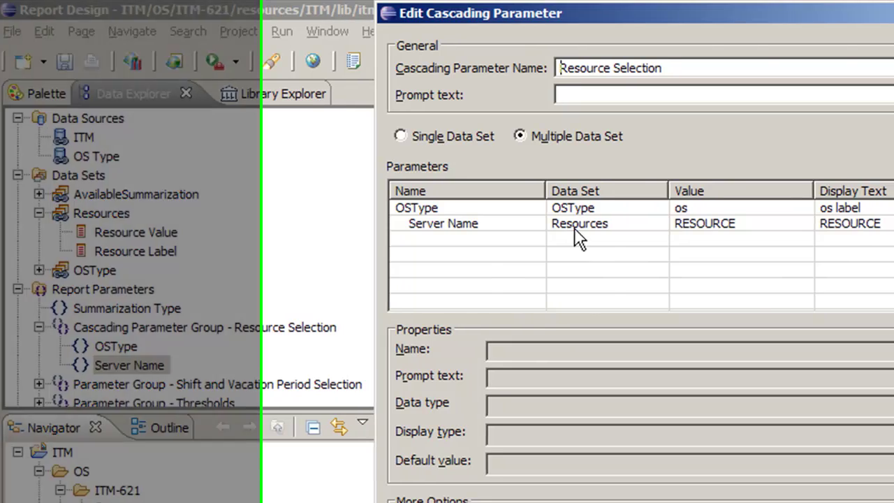
left_click(515, 231)
left_click(828, 227)
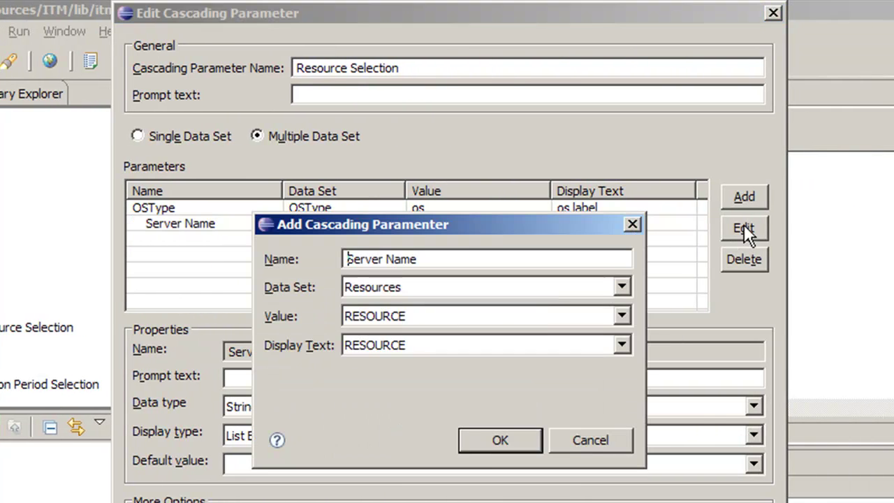
left_click(622, 286)
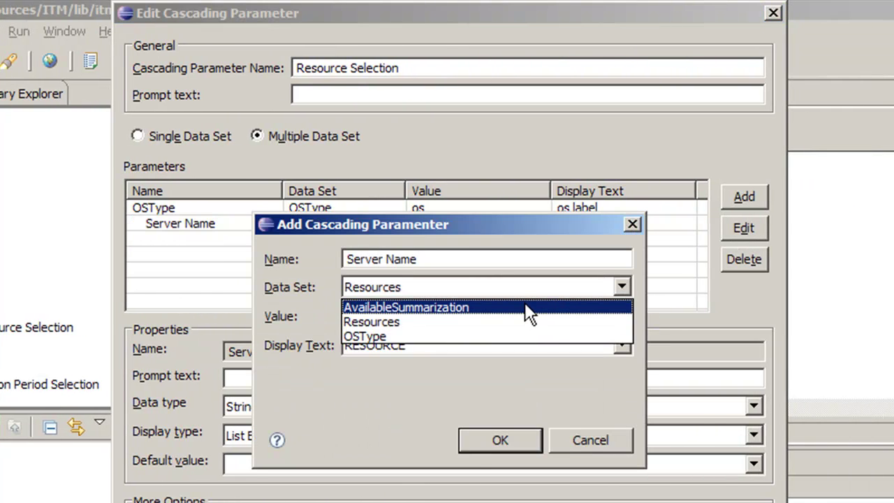
left_click(525, 306)
left_click(621, 286)
left_click(518, 322)
Set the Server Name parameter's value to RESOURCE and its display text to Resource Label
left_click(621, 315)
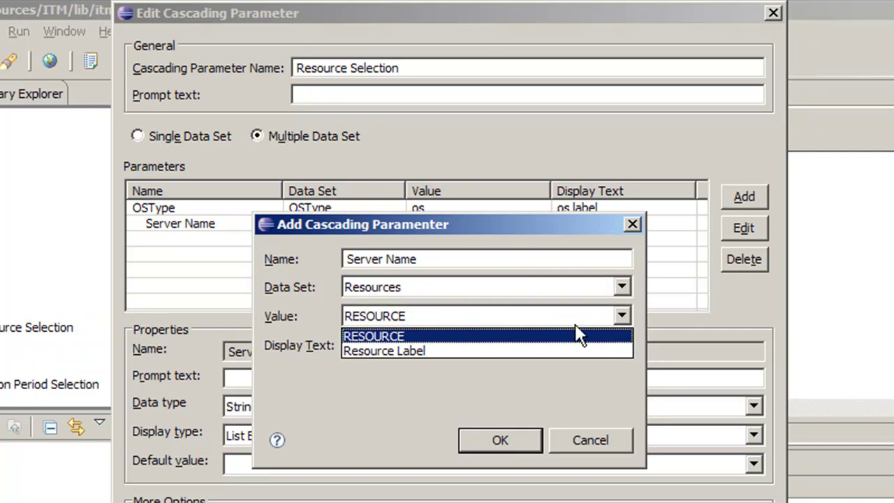
left_click(401, 331)
left_click(622, 345)
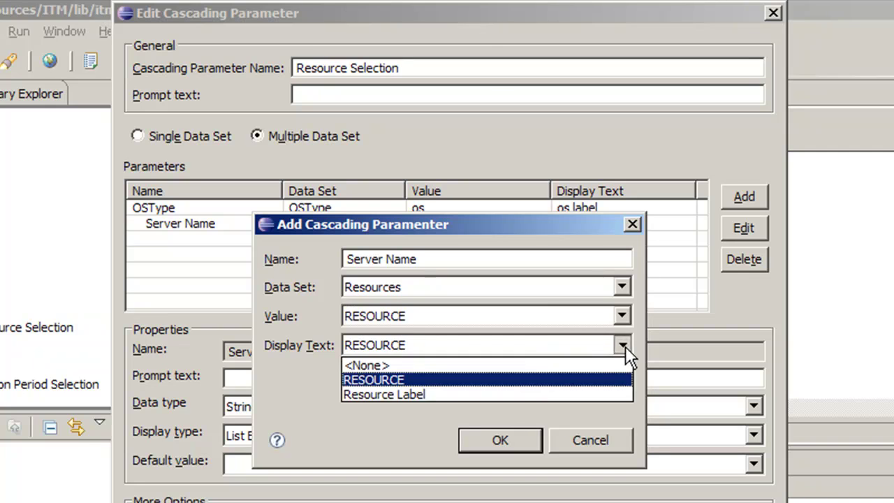
left_click(409, 394)
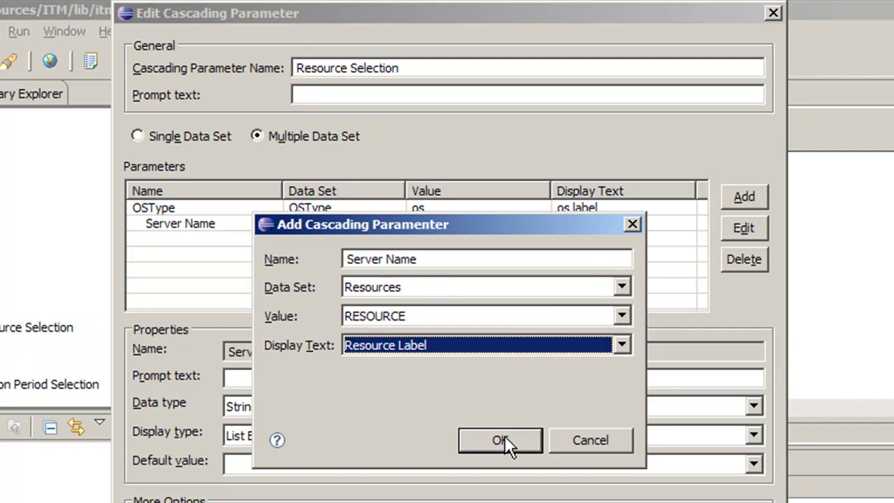
left_click(505, 441)
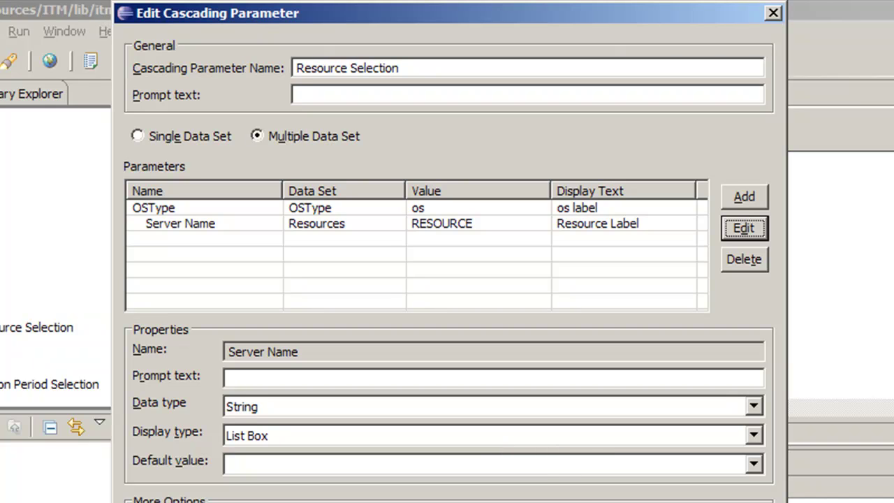
Check the selectable default values for Server Name without picking one, and accept the cascading parameter changes
left_click(753, 464)
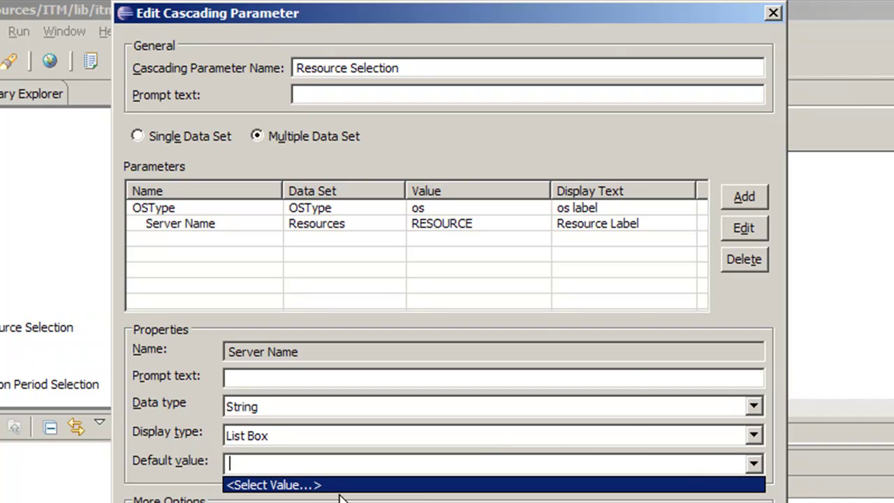
left_click(301, 483)
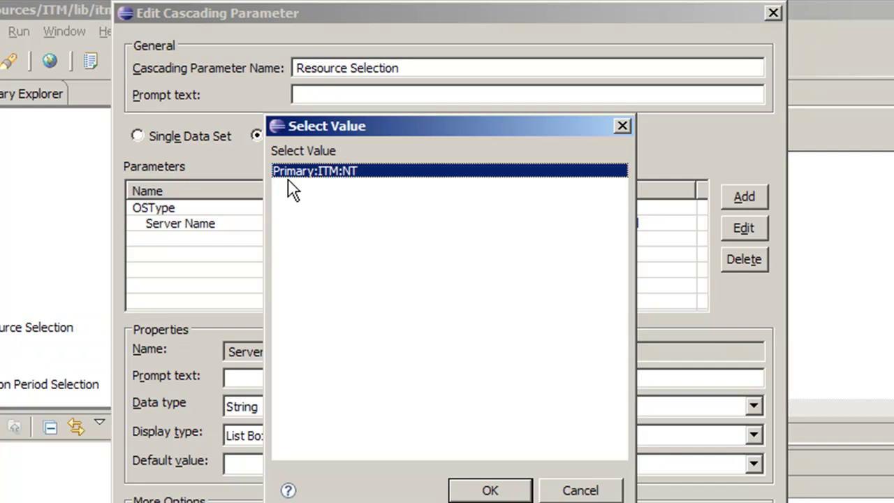
left_click(577, 492)
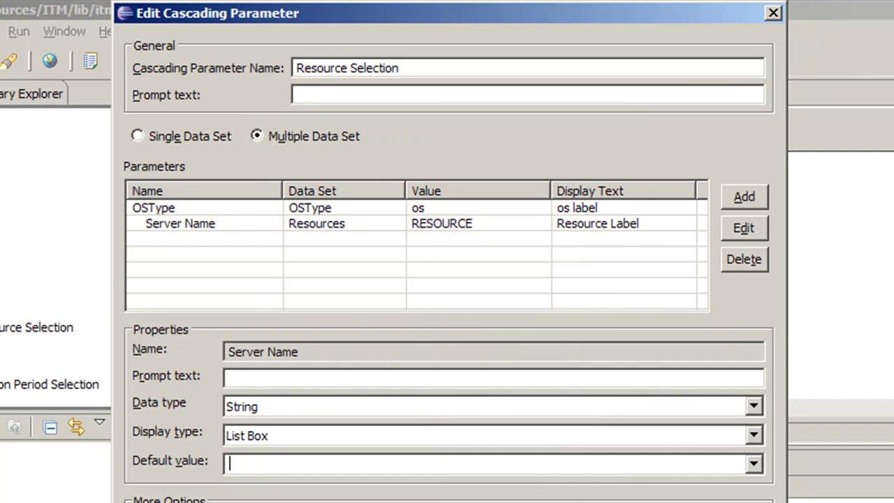
key("Return")
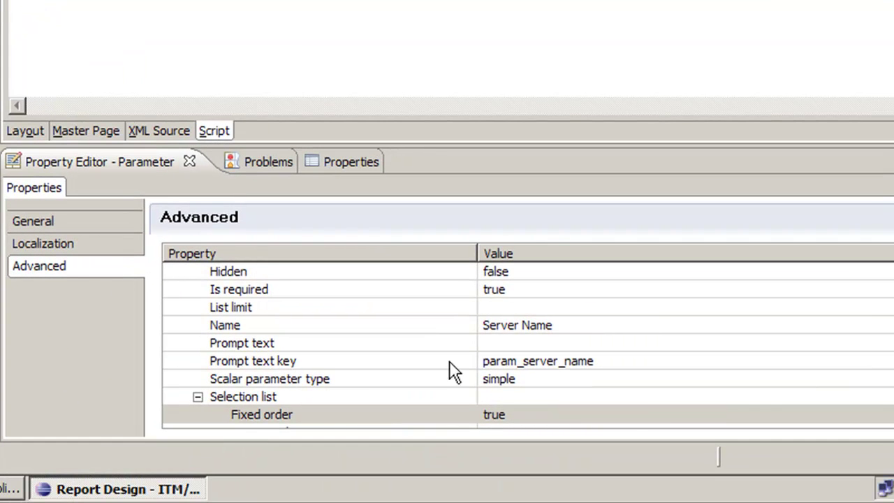
Set Fixed order to false in the Server Name parameter's advanced selection list properties
left_click(698, 414)
scroll(875, 391, "down", 1)
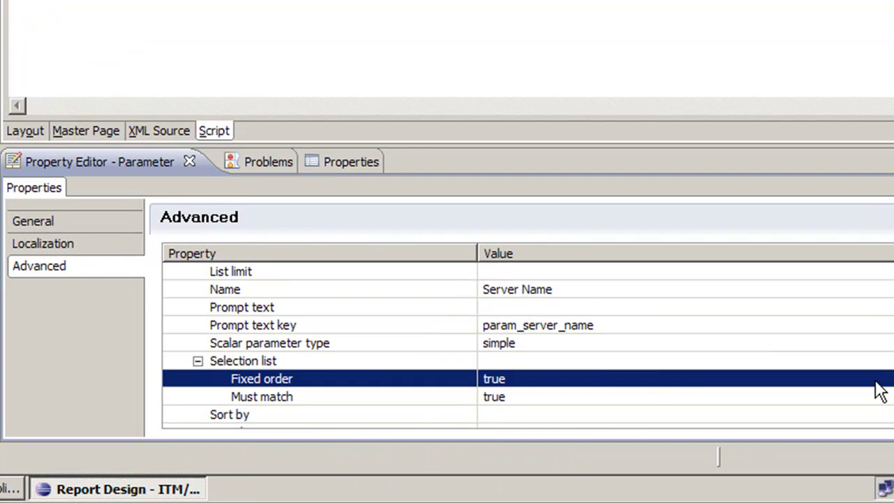
left_click(602, 380)
left_click(618, 379)
left_click(517, 395)
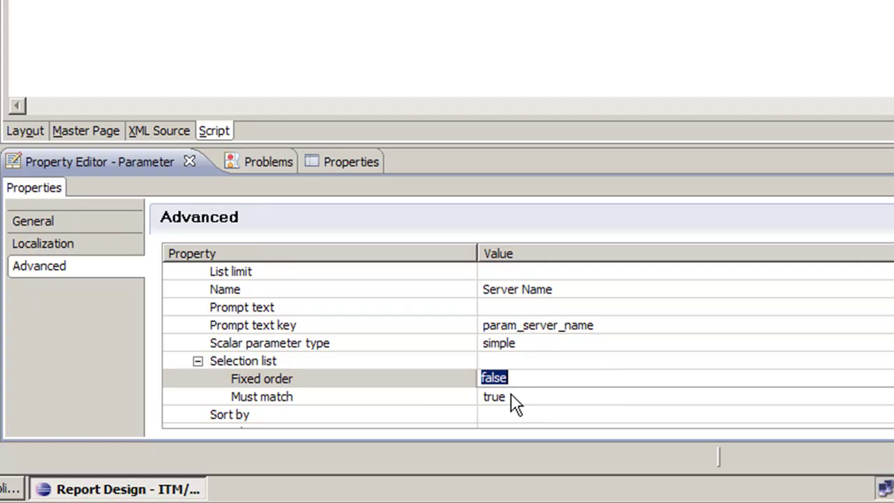
Set the Server Name parameter's advanced Sort by property to label
scroll(549, 369, "down", 1)
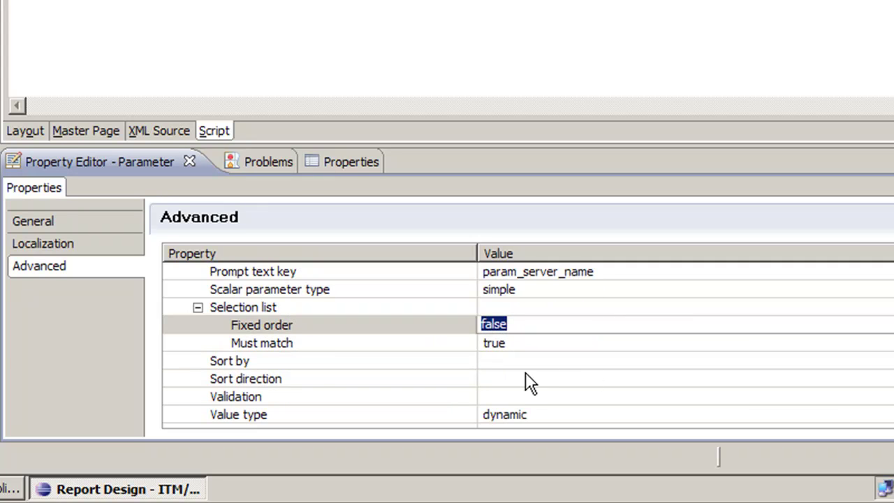
left_click(518, 360)
scroll(549, 383, "down", 2)
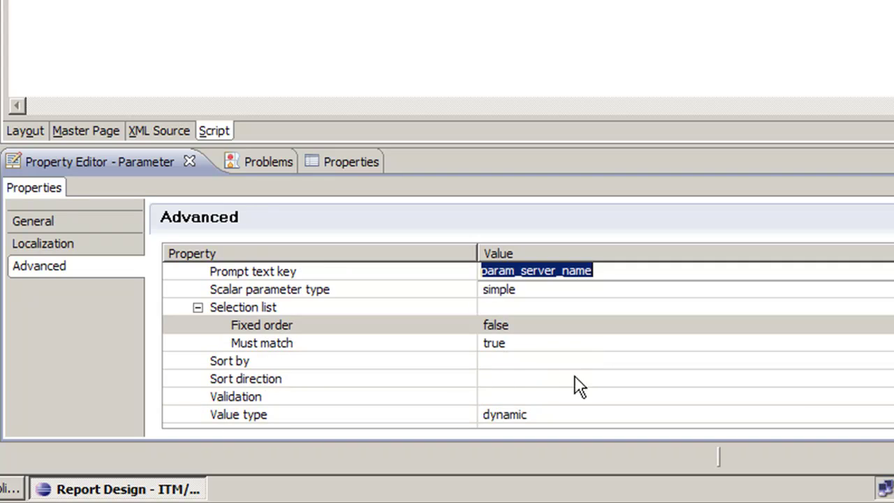
left_click(489, 378)
left_click(506, 364)
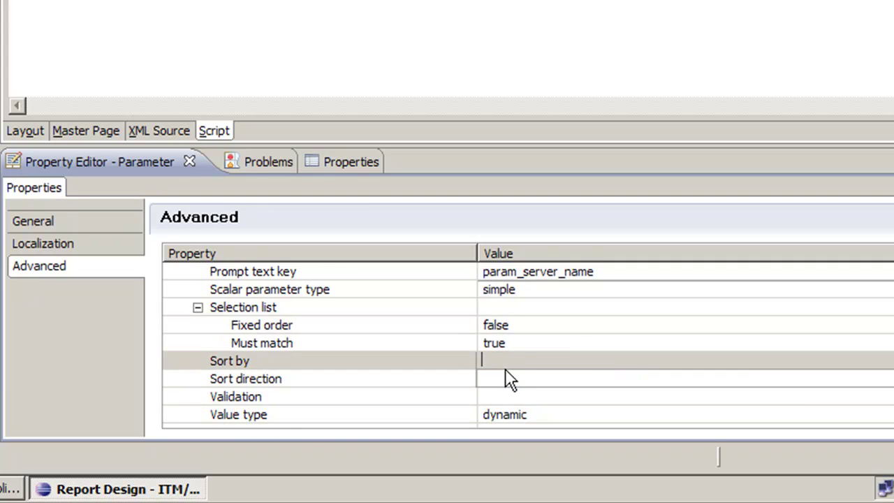
left_click(517, 361)
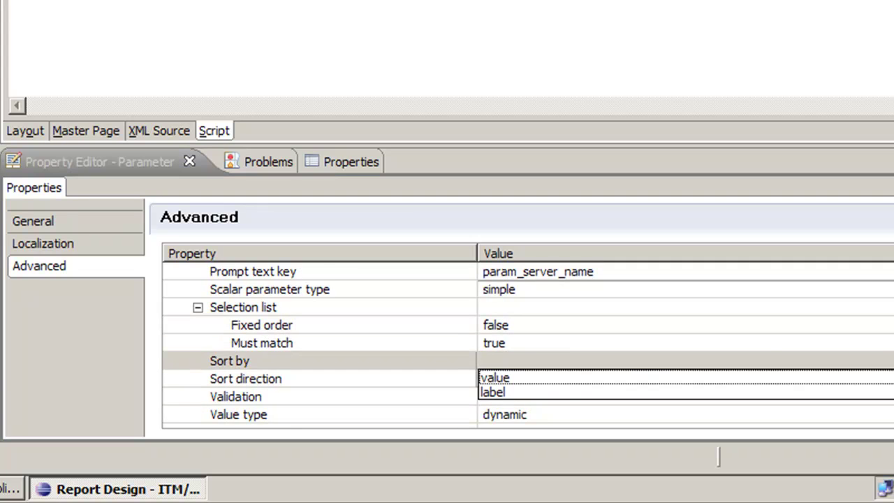
left_click(502, 393)
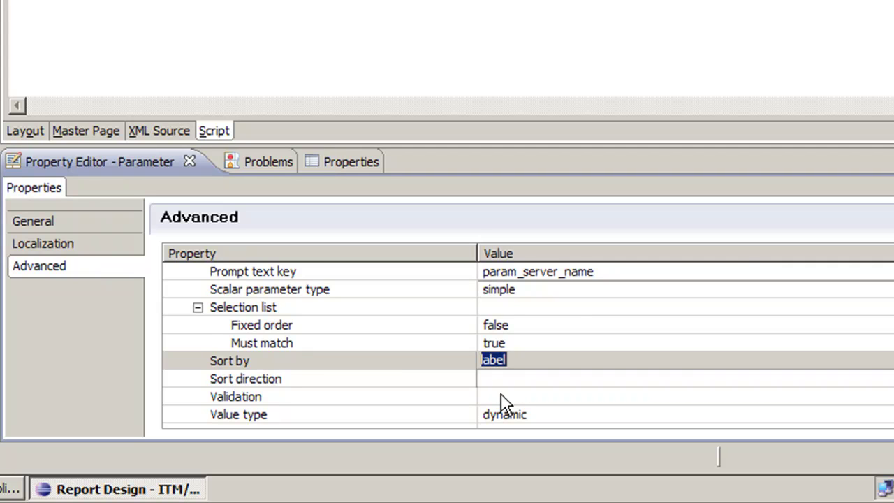
left_click(500, 382)
scroll(586, 380, "down", 1)
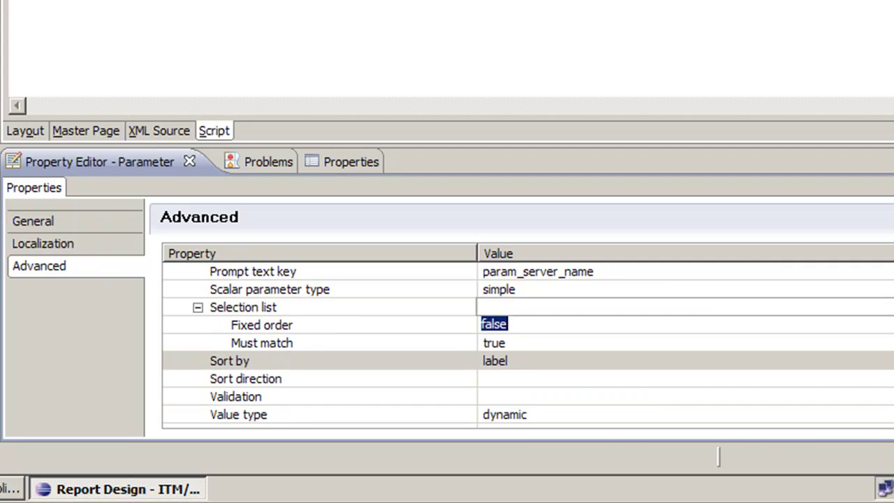
left_click(510, 378)
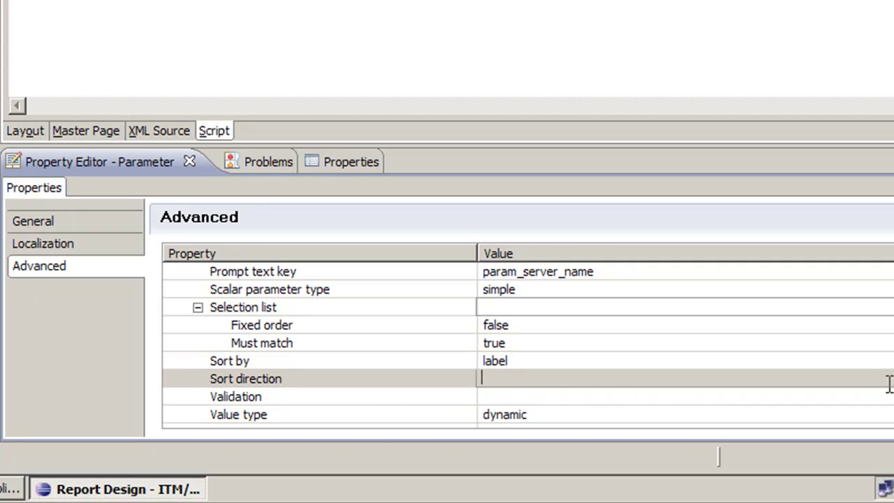
left_click(507, 396)
left_click(400, 399)
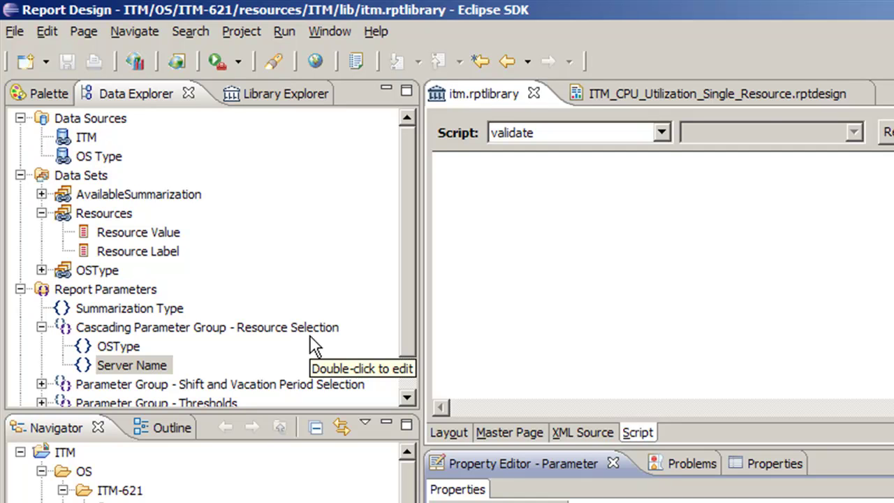
Preview ITM_CPU_Utilization_Single_Resource.rptdesign, check the OS Type and Server Name parameter choices, and cancel the parameter entry
left_click(736, 92)
left_click(686, 432)
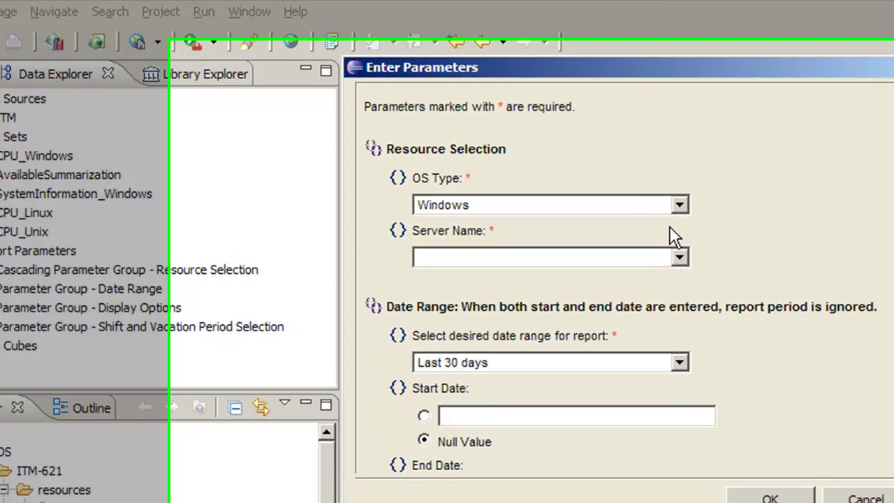
left_click(678, 204)
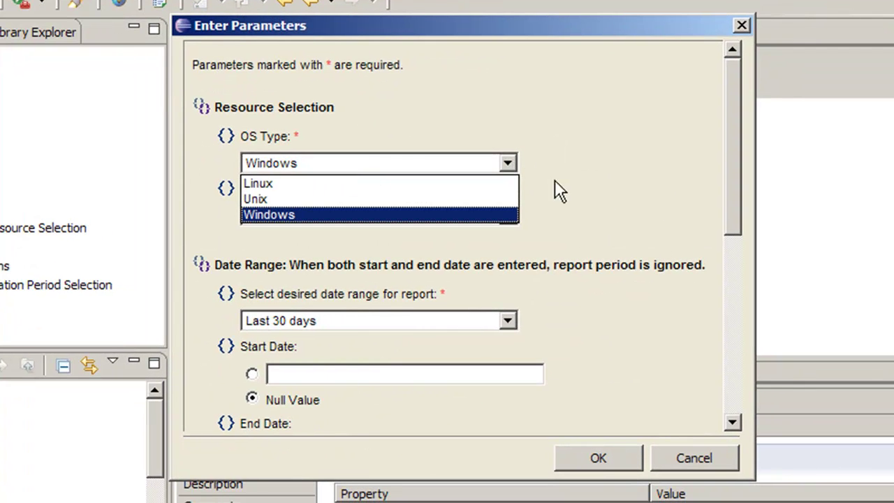
left_click(558, 185)
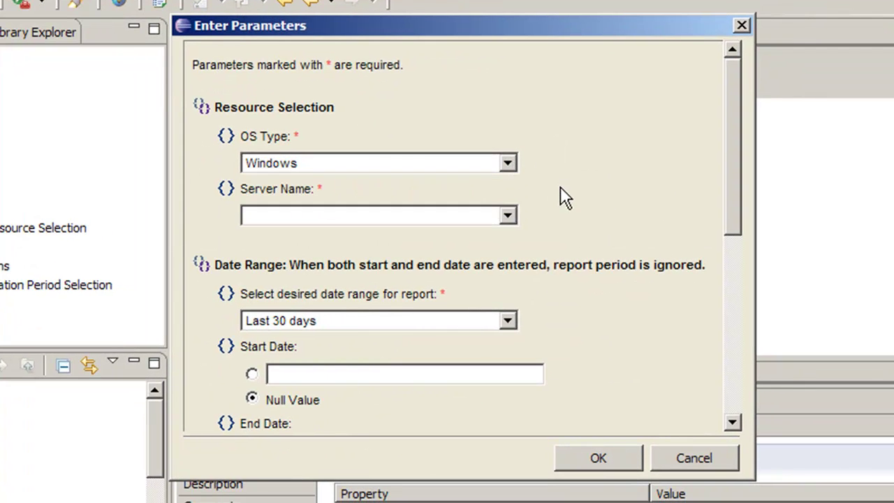
left_click(507, 216)
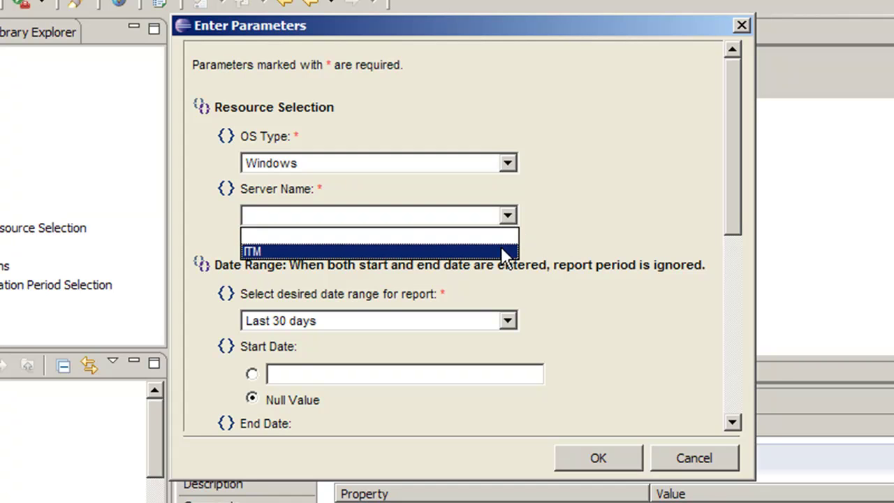
left_click(577, 233)
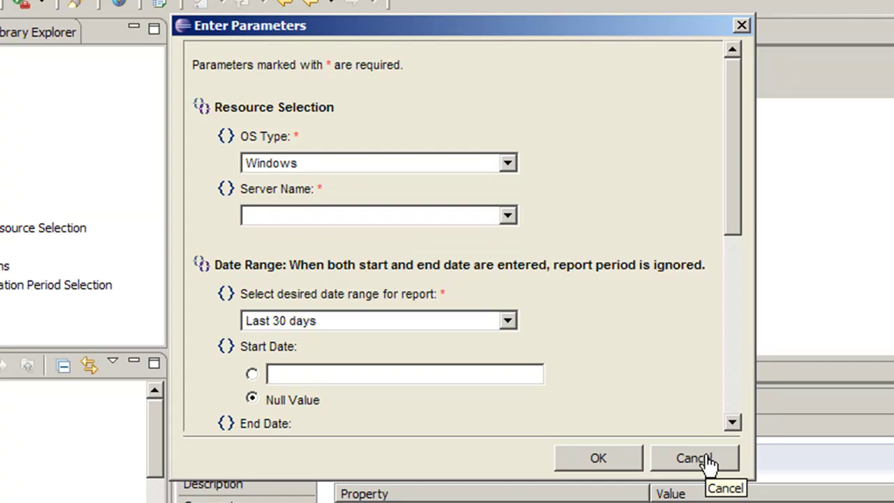
left_click(706, 461)
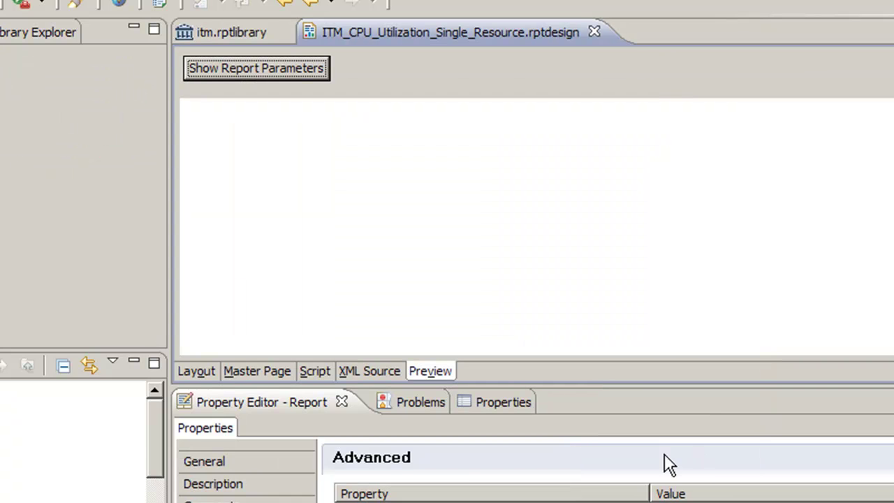
Return the report to its layout view and open the computed columns of the Resources data set in itm.rptlibrary
left_click(204, 373)
left_click(201, 31)
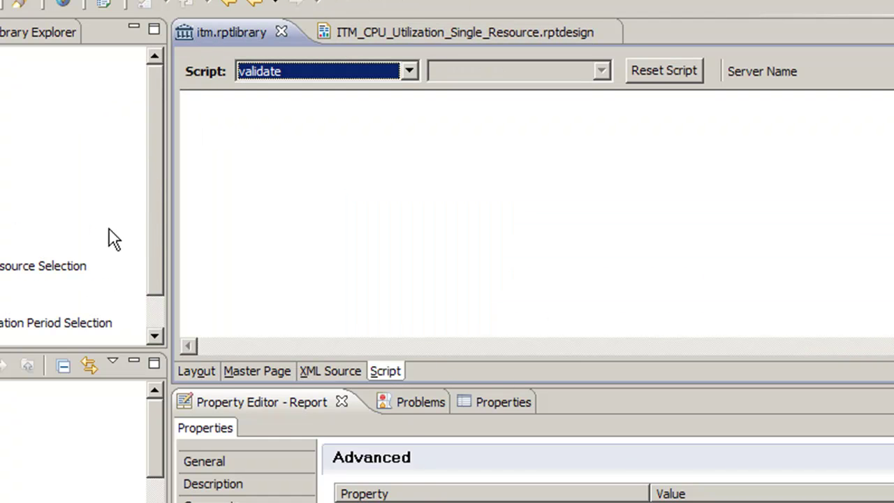
left_click_drag(160, 258, 147, 301)
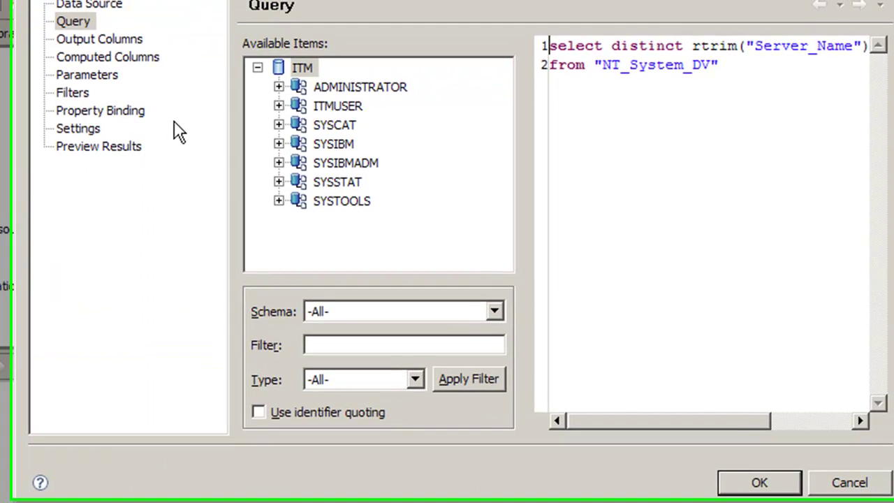
left_click(107, 56)
left_click(323, 91)
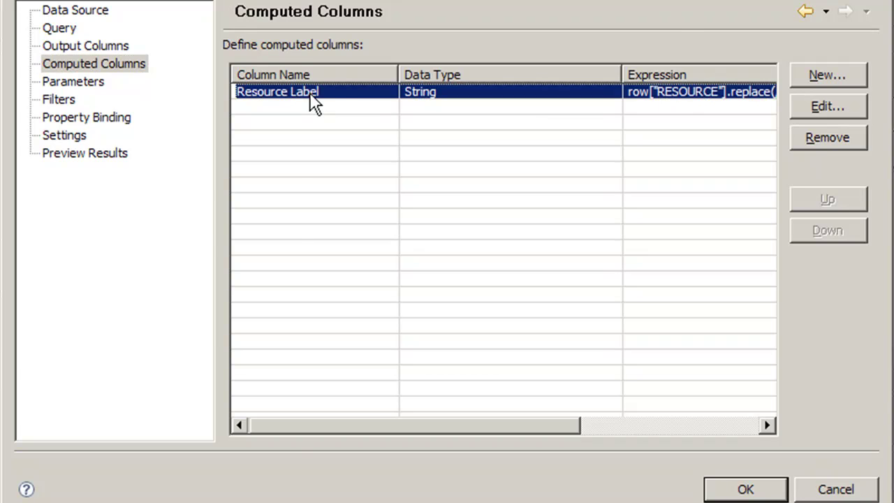
Replace Primary with [^:] in the first replace pattern of the Resource Label computed column's expression
double_click(338, 92)
left_click(662, 130)
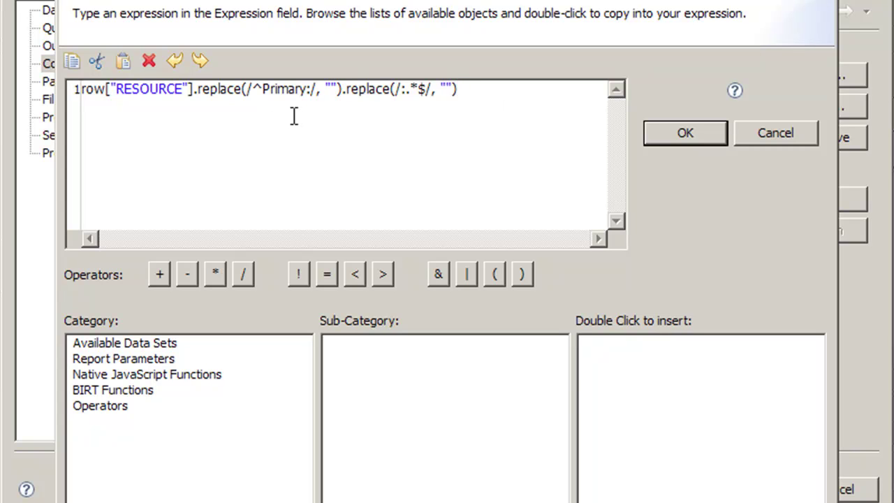
left_click(304, 91)
left_click_drag(305, 91, 264, 98)
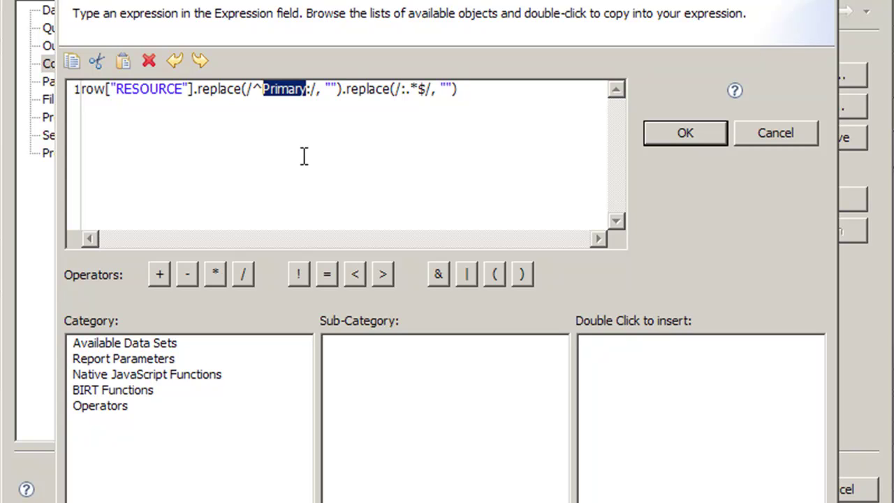
type("[")
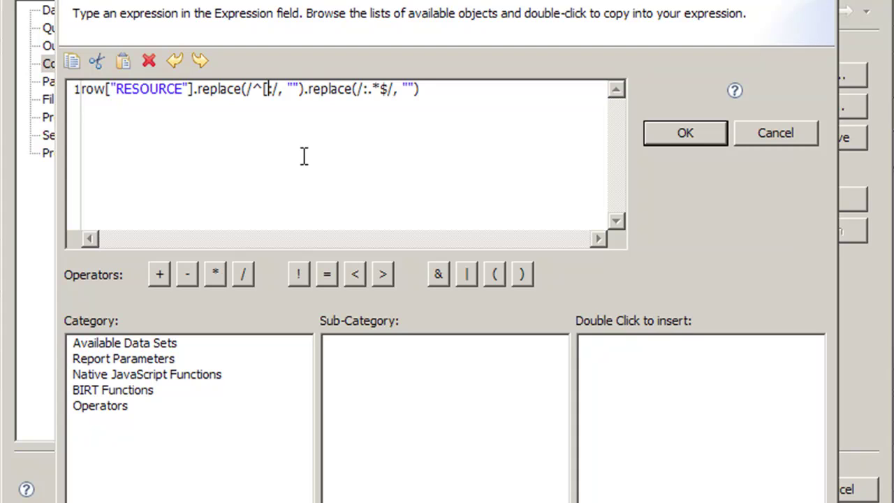
type("^")
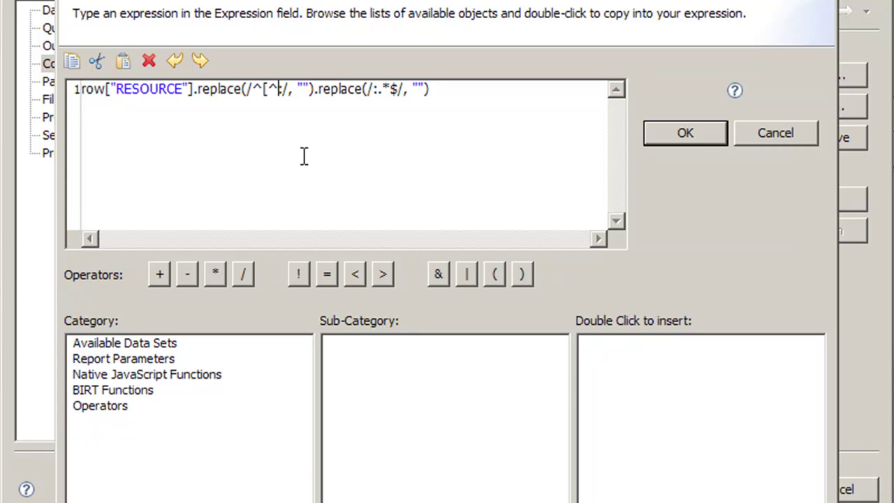
type(":")
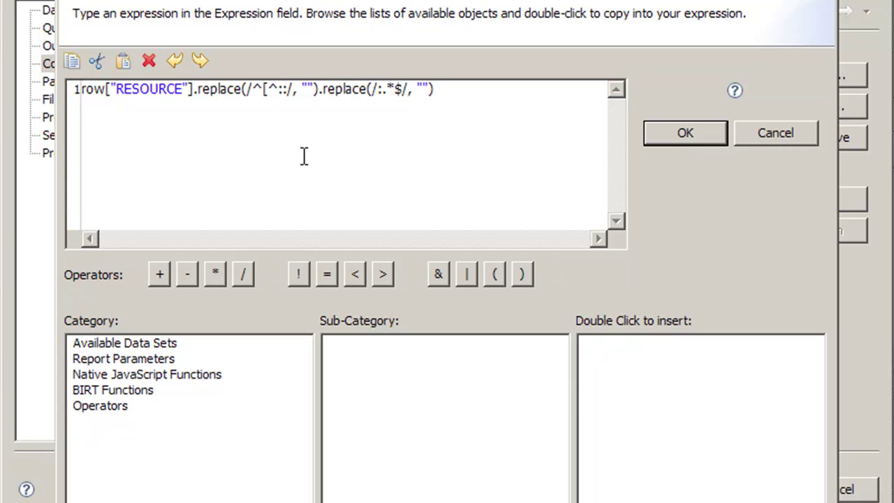
type("]")
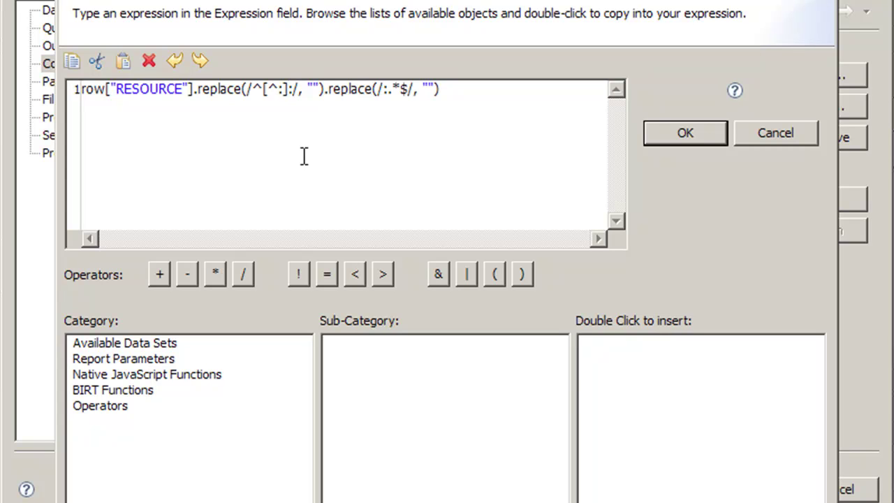
key("Right")
Replace .* with [^:] in the second replace pattern of the Resource Label expression
left_click(386, 91)
key("Right")
key("Right")
key("BackSpace")
key("BackSpace")
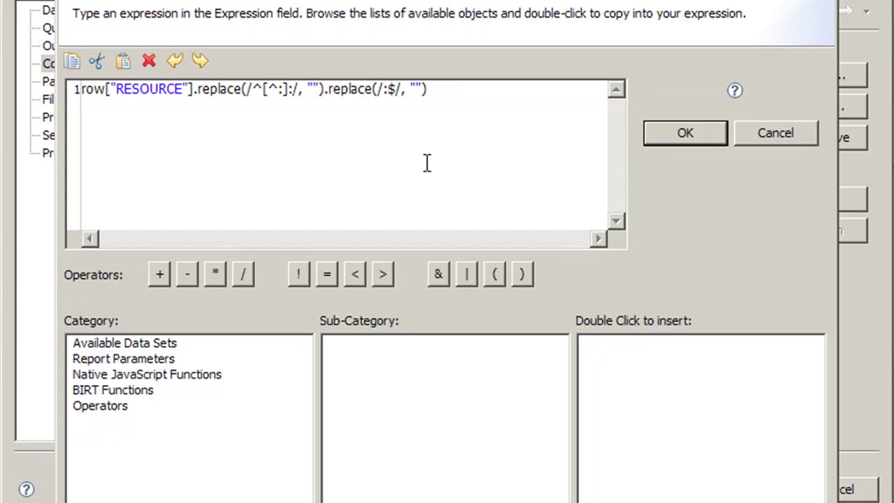
type("[^")
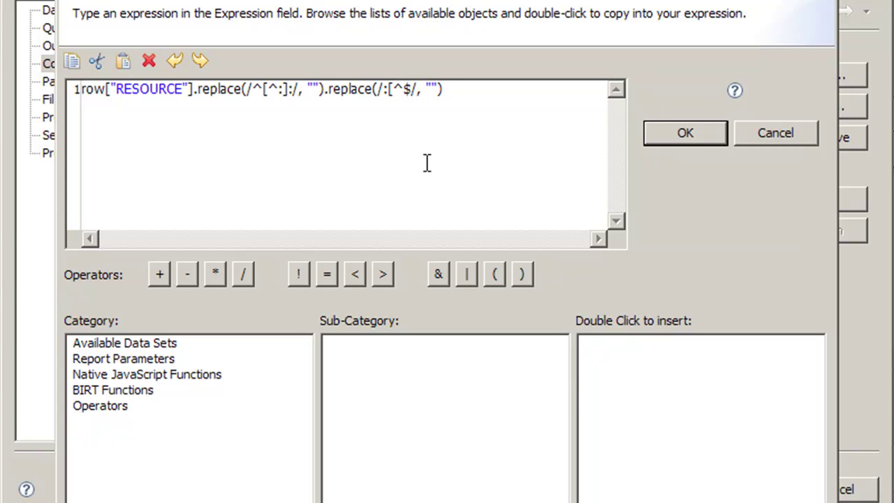
type(":]")
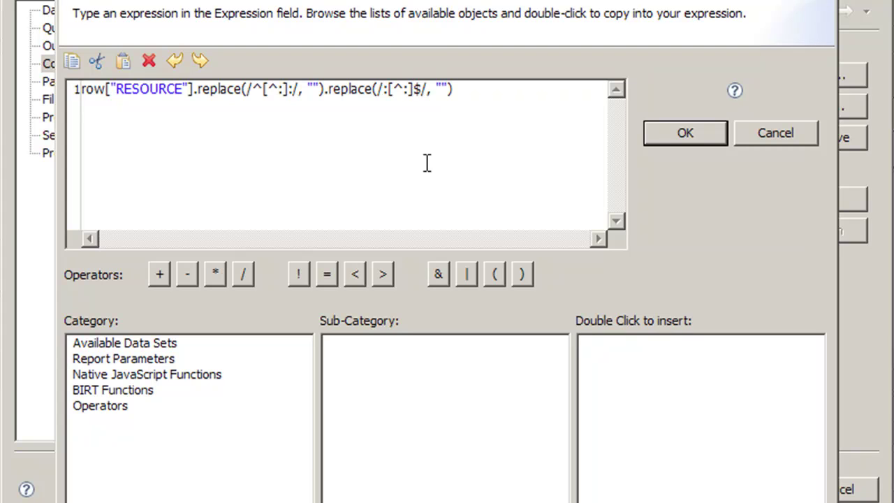
key("Right")
key("Left")
Accept the edited expression and computed column, and preview the Resources data set's results
left_click(685, 136)
left_click(542, 314)
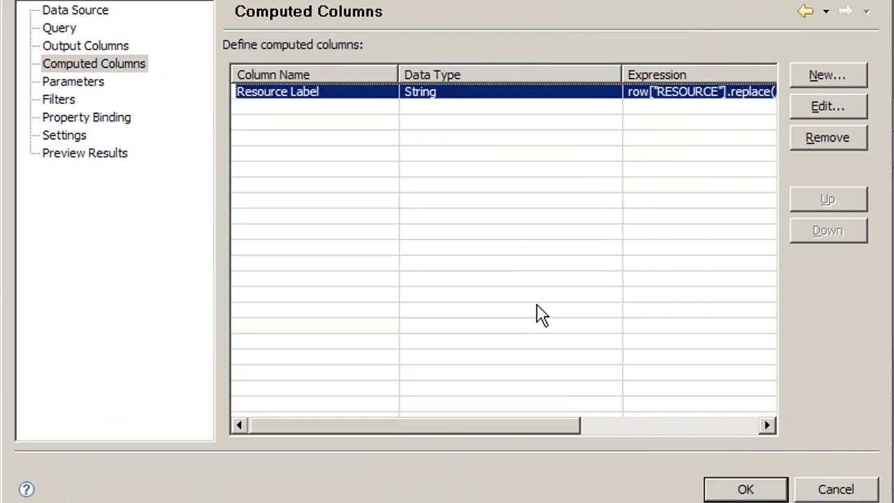
left_click(80, 153)
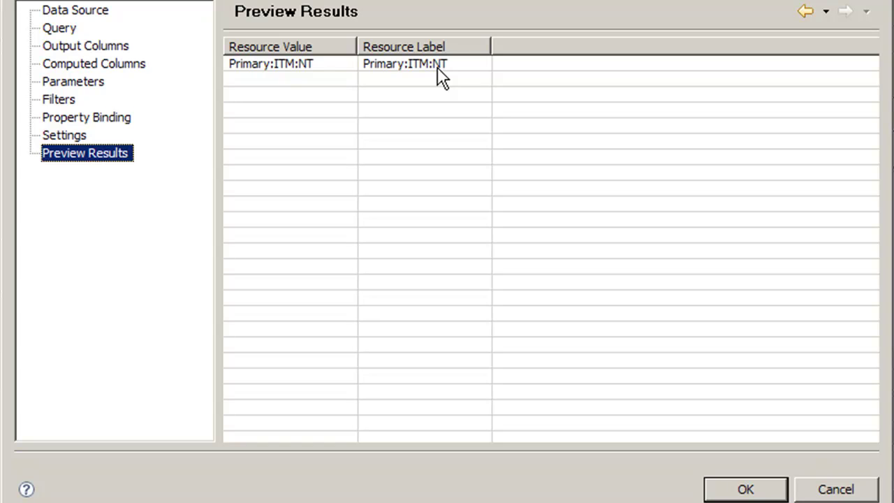
Set the second replace pattern of the Resource Label expression to /:.*$/ and preview the data set's results
left_click(104, 63)
left_click(544, 91)
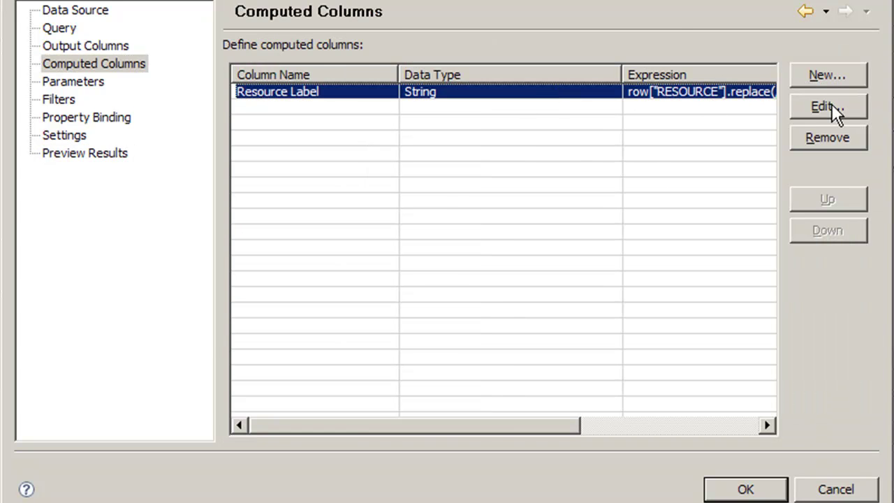
left_click(831, 104)
left_click(659, 129)
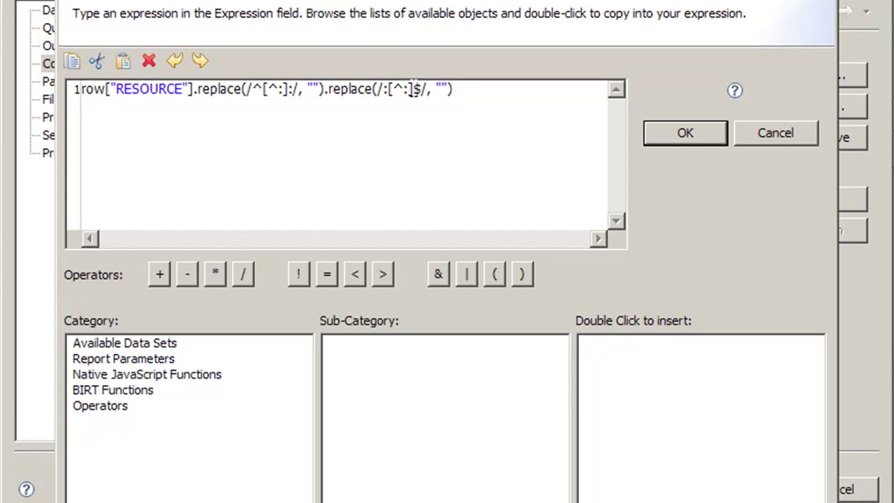
left_click_drag(414, 89, 390, 91)
type(".*")
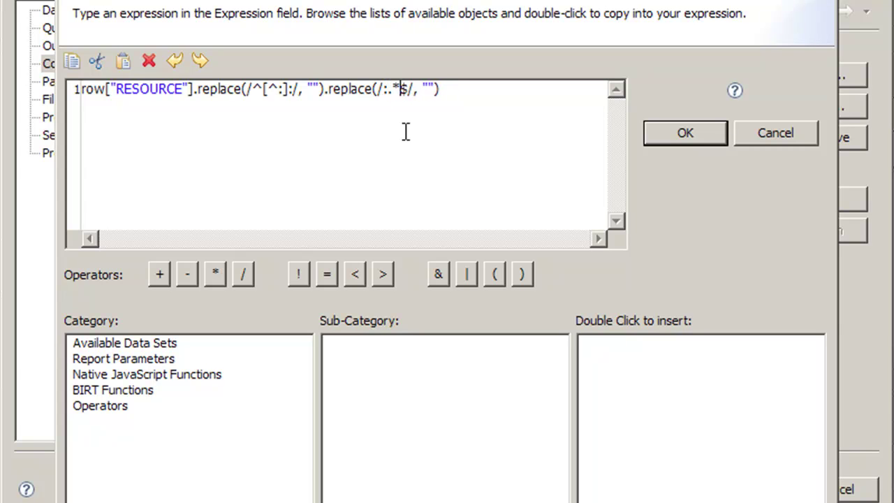
left_click(653, 136)
left_click(545, 314)
left_click(109, 154)
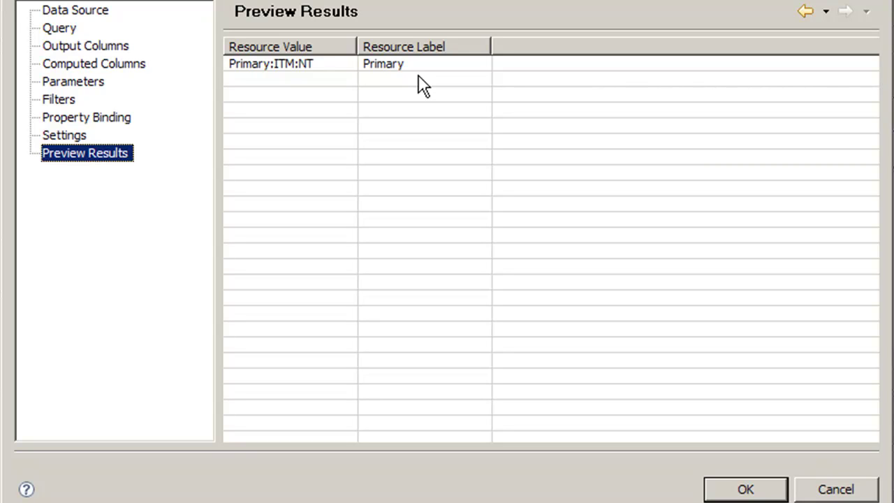
Set the Resource Label computed column's expression to row["RESOURCE"].replace(/^[^:]*:/, "").replace(/:[^:]*$/, "")
key("Up")
key("Up")
key("Up")
key("Up")
key("Up")
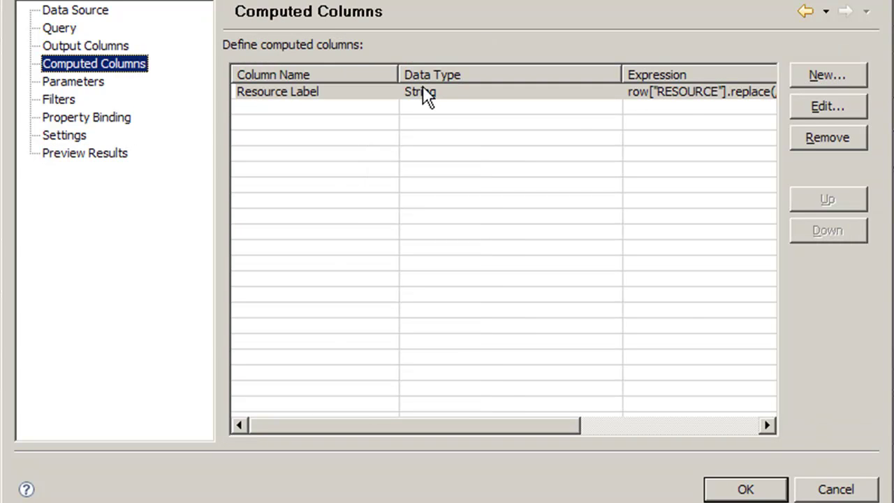
double_click(423, 91)
left_click(666, 128)
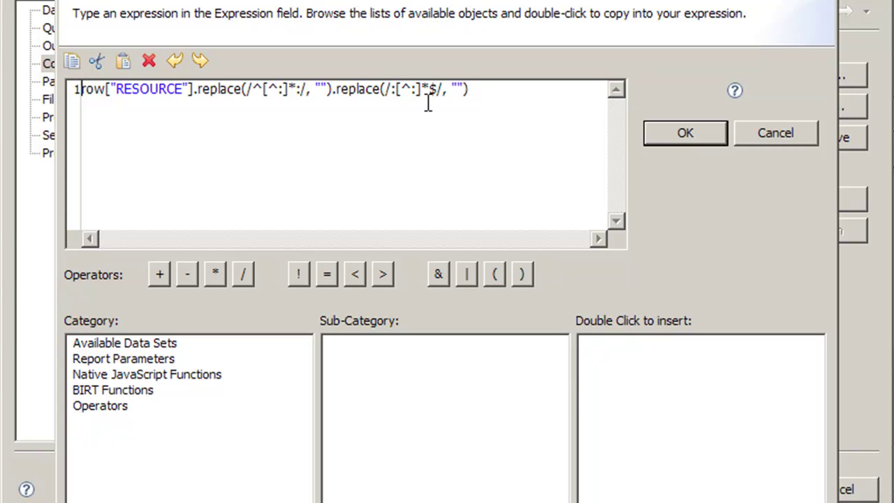
left_click(676, 139)
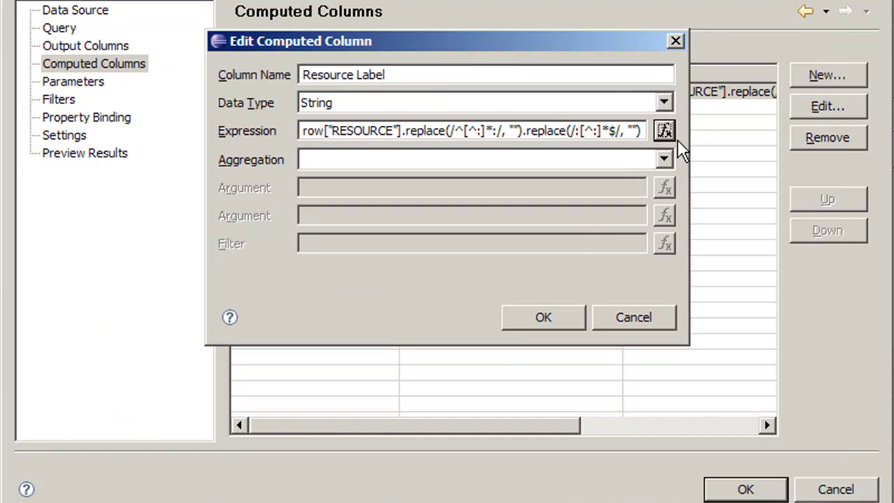
left_click(518, 320)
Accept the Resources data set changes after previewing its results, and save the report library
left_click(111, 153)
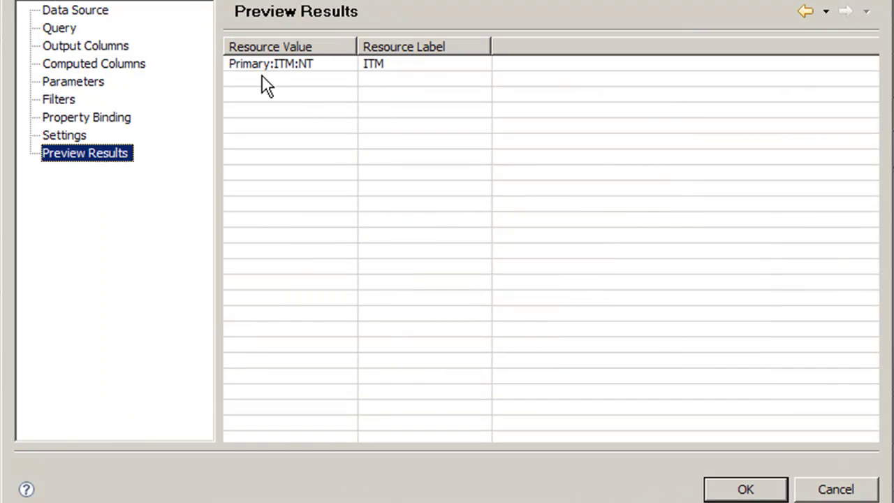
left_click(757, 490)
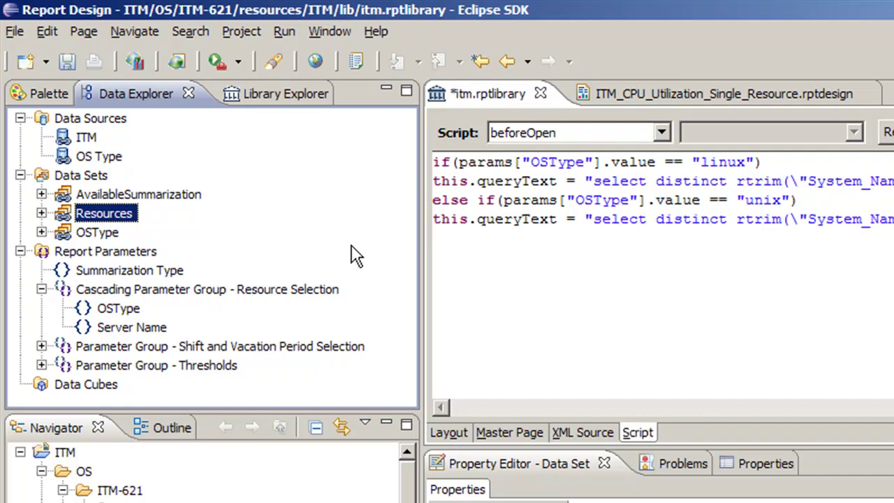
left_click(73, 67)
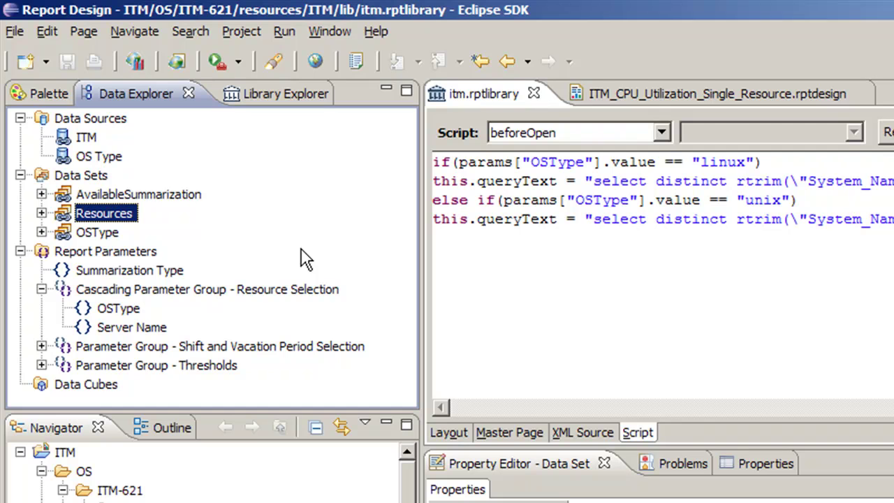
Preview the ITM_CPU_Utilization_Single_Resource.rptdesign report again and list the choices for its Server Name parameter
left_click(722, 94)
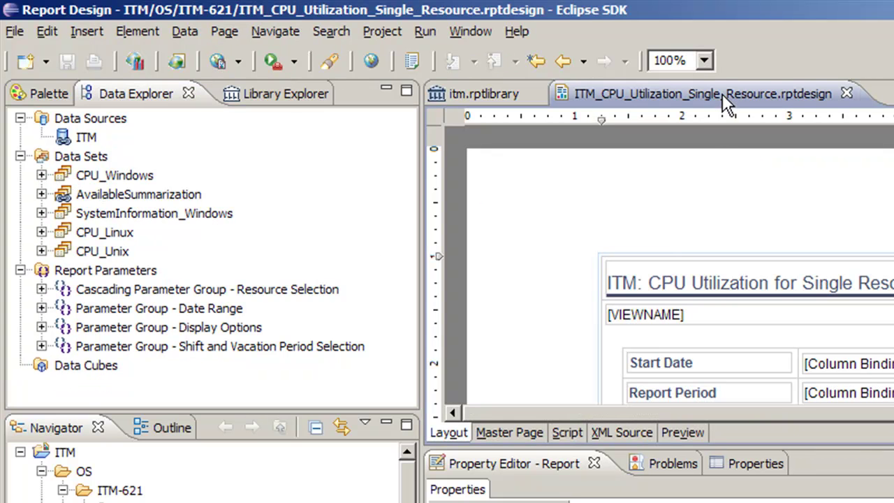
left_click(682, 433)
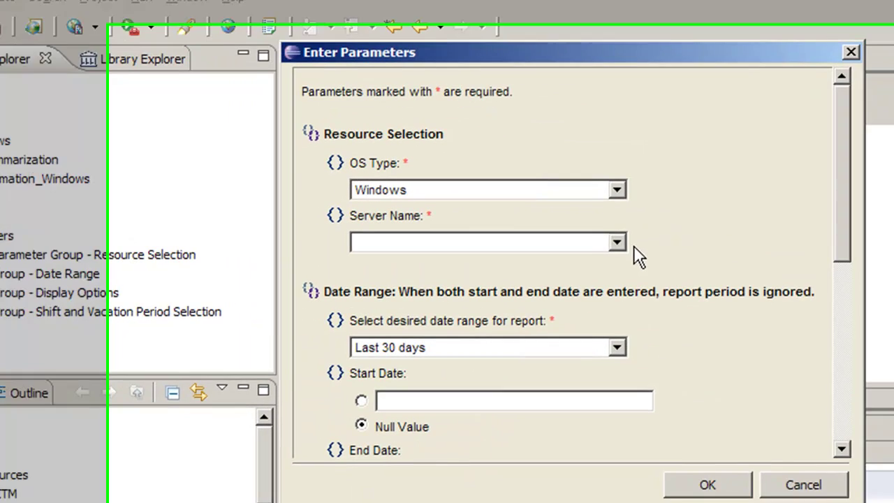
left_click(649, 278)
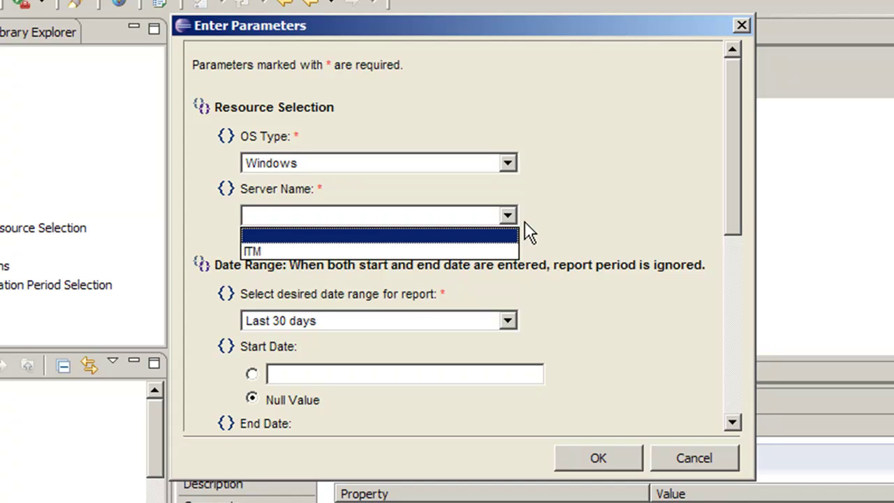
Cancel the report's parameter entry without choosing a server and return the report to its layout view
left_click(529, 233)
left_click(716, 457)
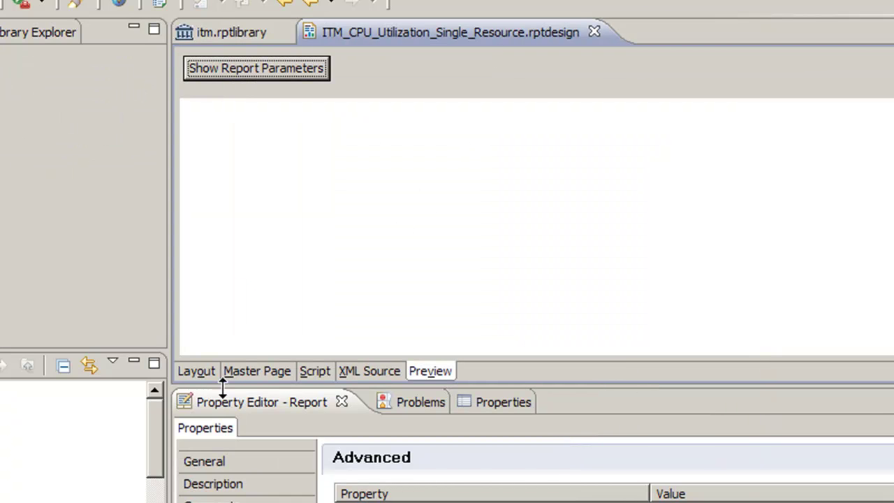
left_click(204, 374)
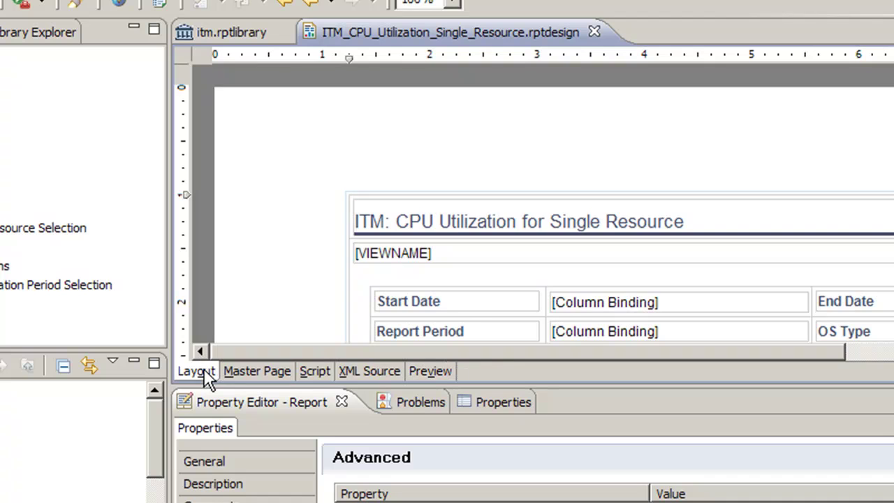
Review the fetch script of the OSType data set in itm.rptlibrary, down to the unsupported-value case
left_click(228, 32)
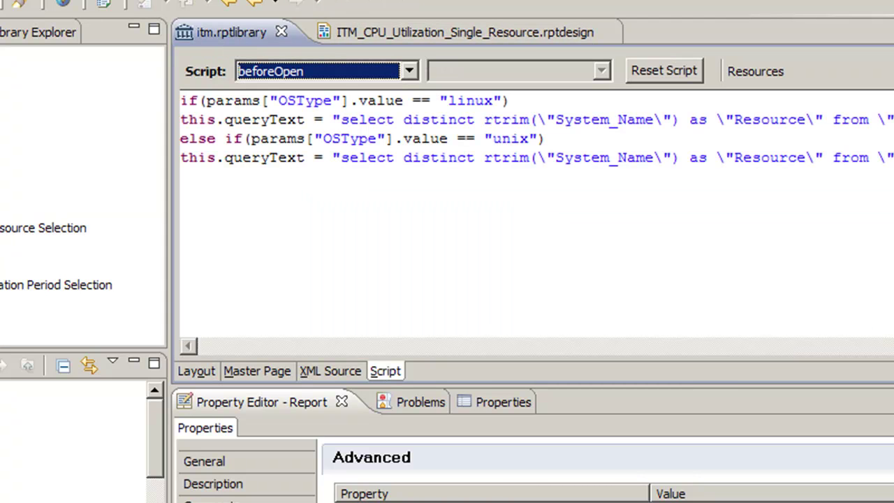
left_click(104, 232)
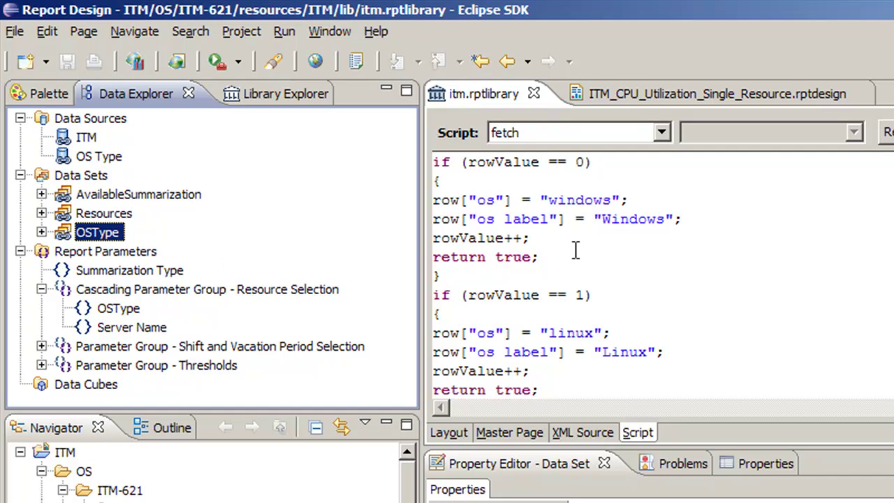
left_click(569, 132)
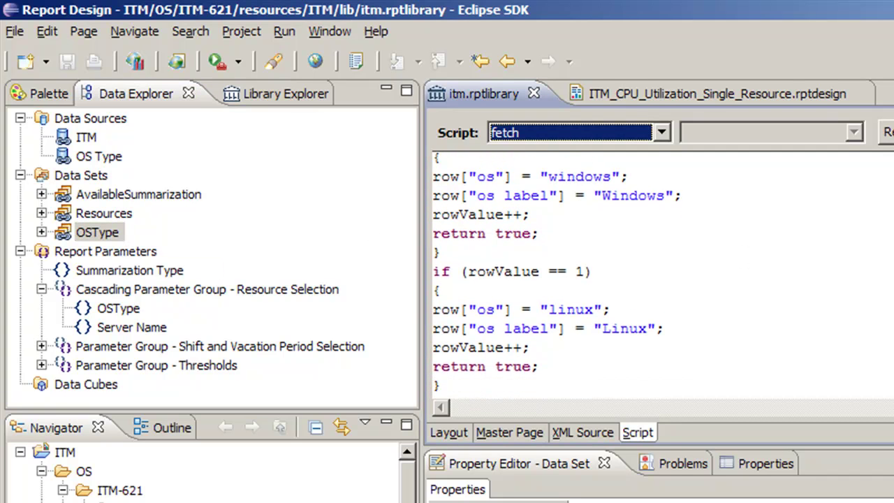
scroll(545, 279, "down", 4)
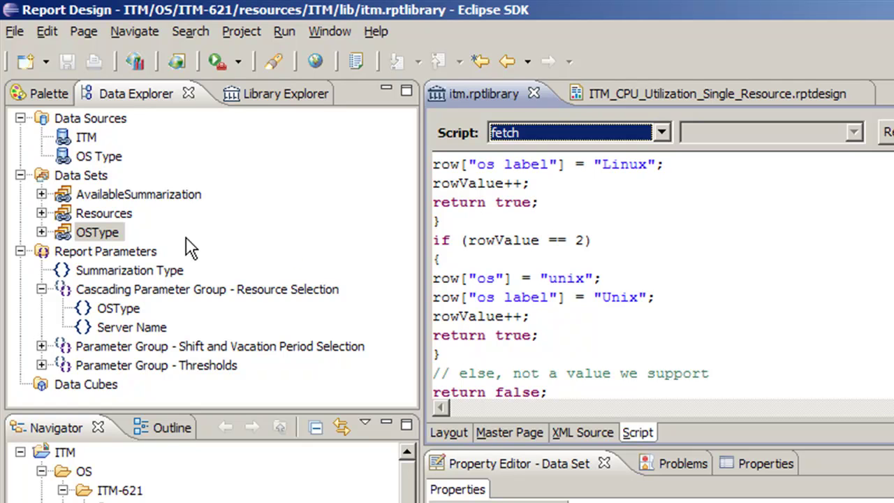
Copy the OS Type data source from itm.rptlibrary into the Data Sources of ITM_CPU_Utilization_Single_Resource.rptdesign
left_click(113, 161)
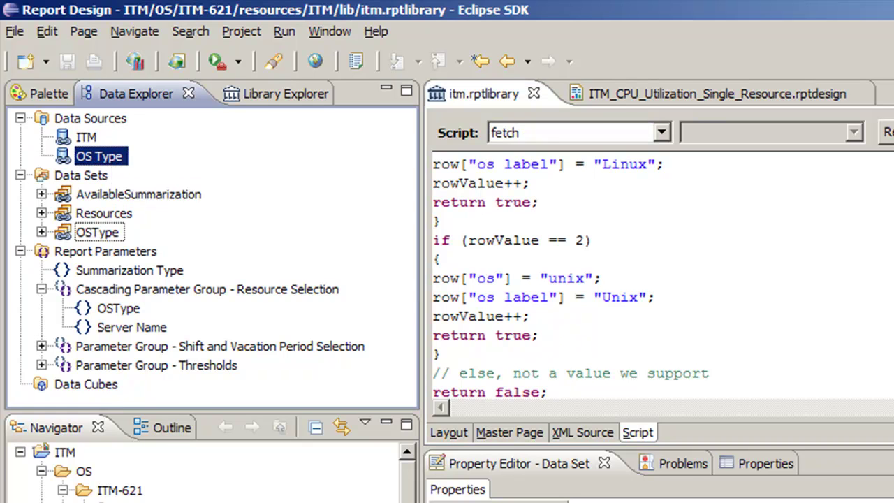
right_click(112, 157)
left_click(186, 272)
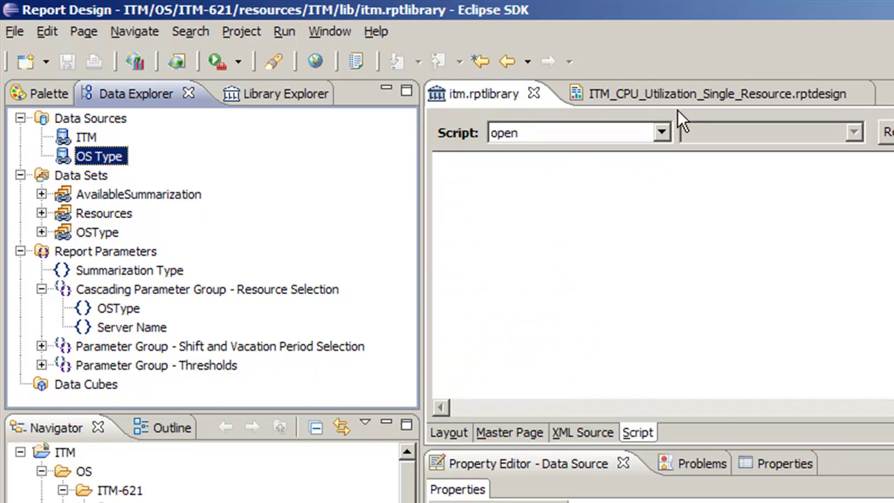
left_click(711, 99)
left_click(112, 123)
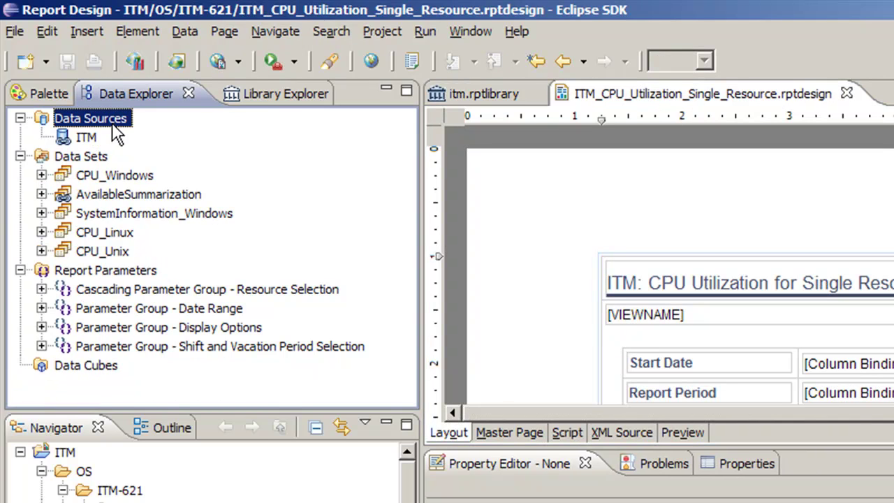
right_click(112, 123)
key("Escape")
key("ctrl+v")
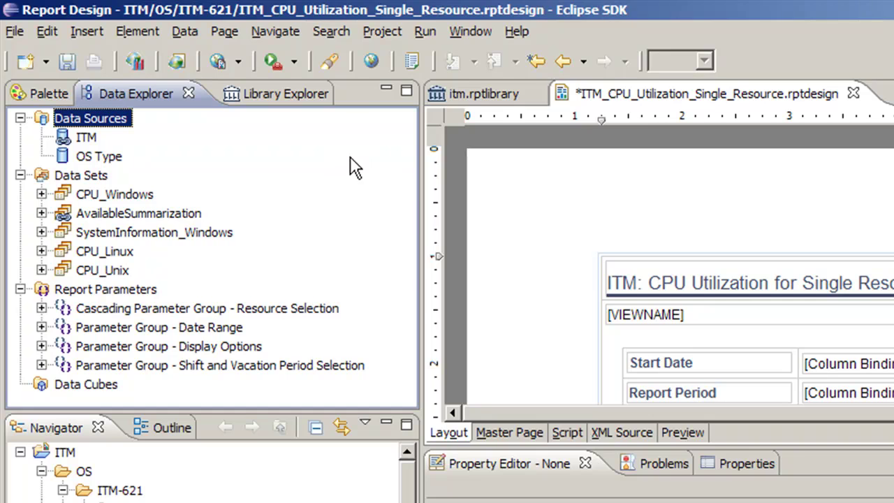
Copy the Resources and OSType data sets from itm.rptlibrary into the Data Sets of ITM_CPU_Utilization_Single_Resource.rptdesign and save the report
left_click(471, 93)
left_click(106, 233)
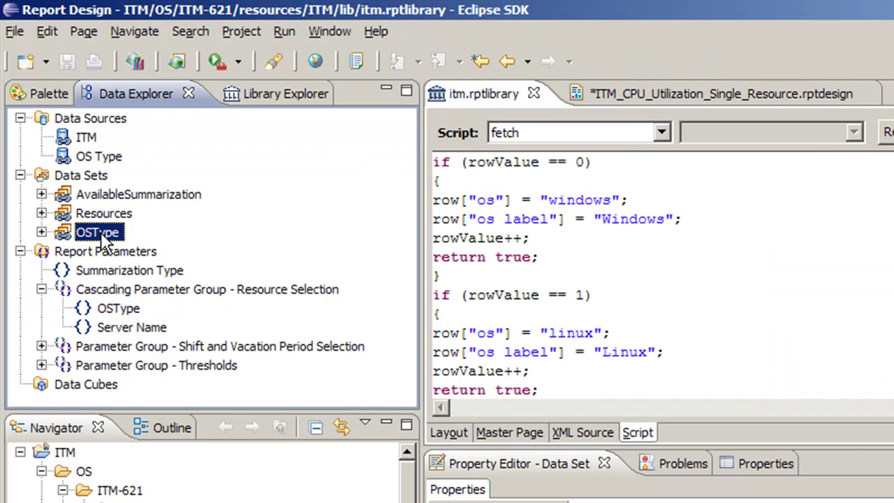
left_click(110, 216, "ctrl")
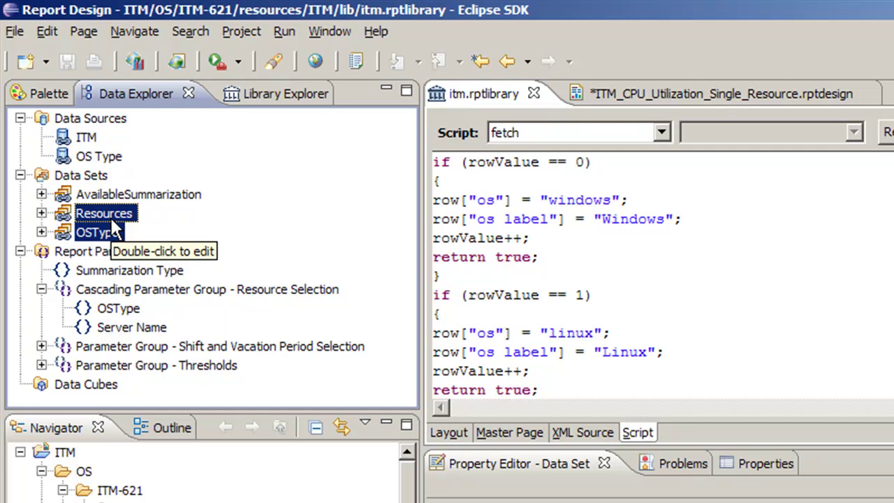
right_click(110, 215)
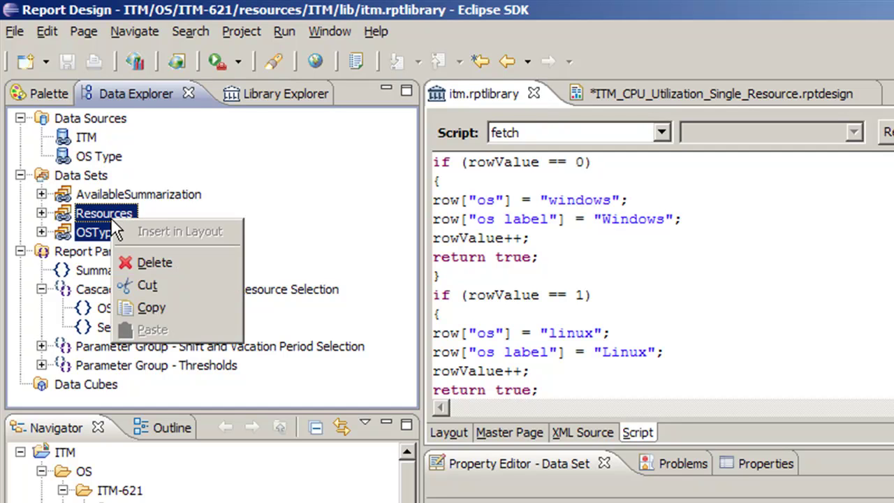
left_click(186, 304)
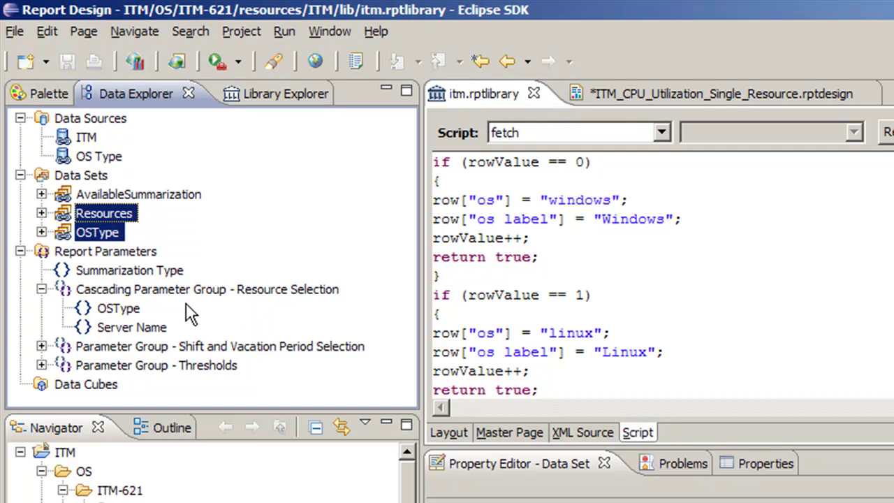
left_click(634, 97)
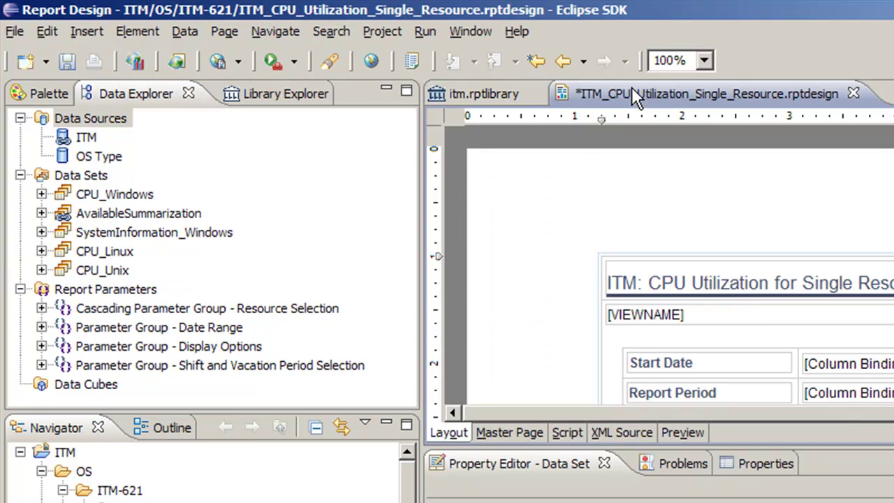
left_click(102, 178)
right_click(101, 179)
left_click(145, 239)
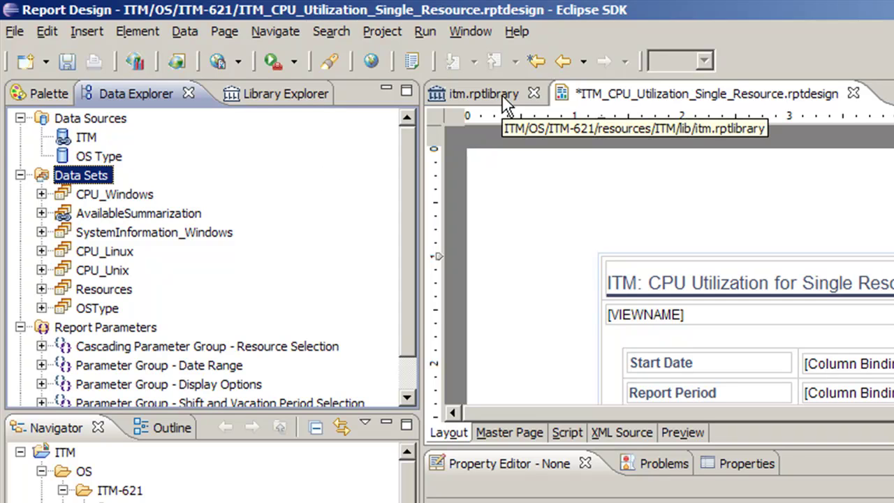
left_click(67, 62)
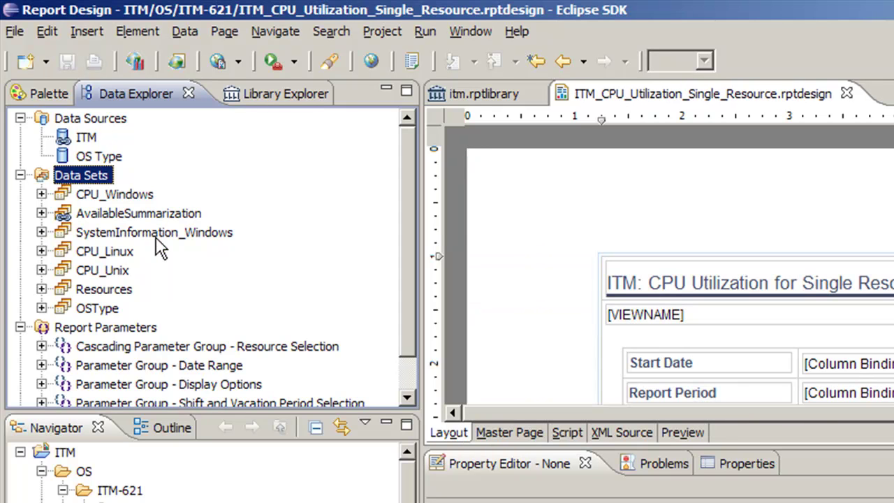
Show the script of the OSType data set in ITM_CPU_Utilization_Single_Resource.rptdesign
scroll(414, 342, "down", 1)
left_click(105, 271)
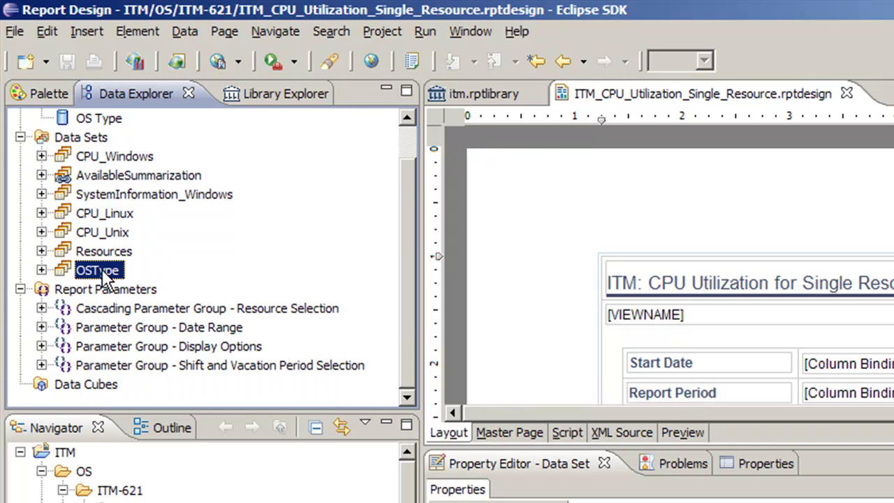
left_click(567, 433)
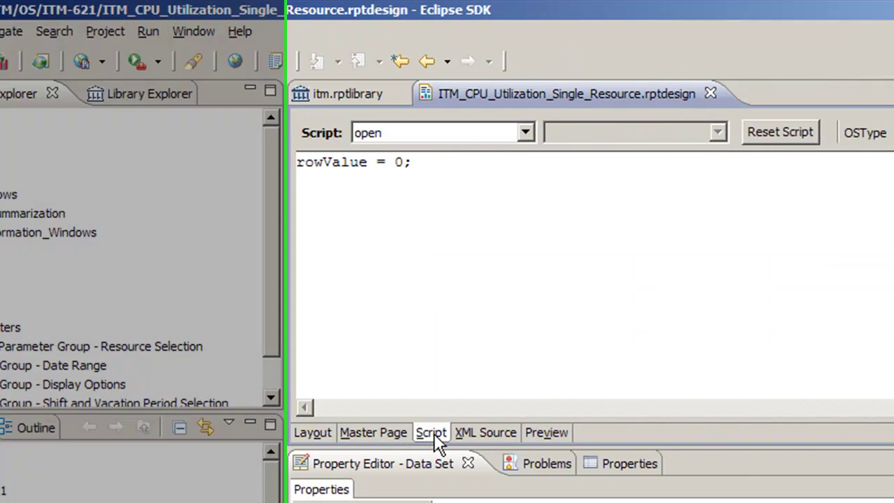